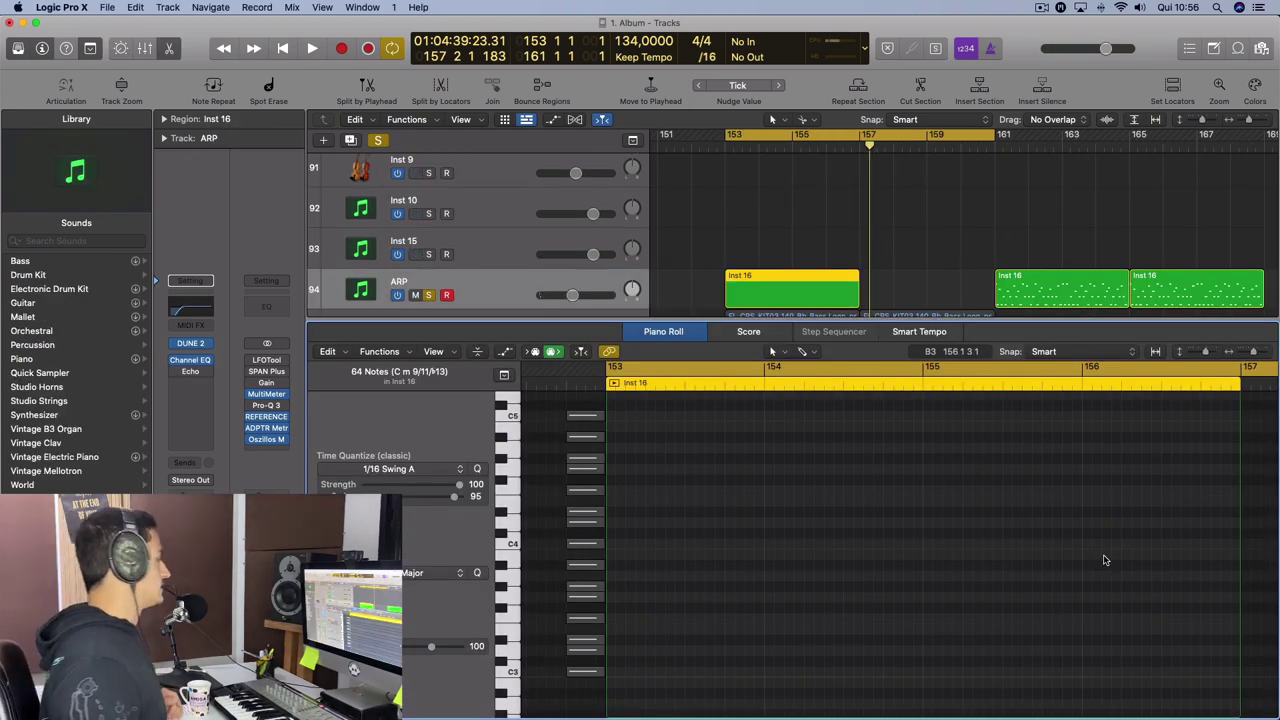
# Examine the BASS track below ARP and the reference scale notes between C3 and C5 just before bar 153.
pyautogui.moveTo(813, 321); pyautogui.dragTo(848, 443)
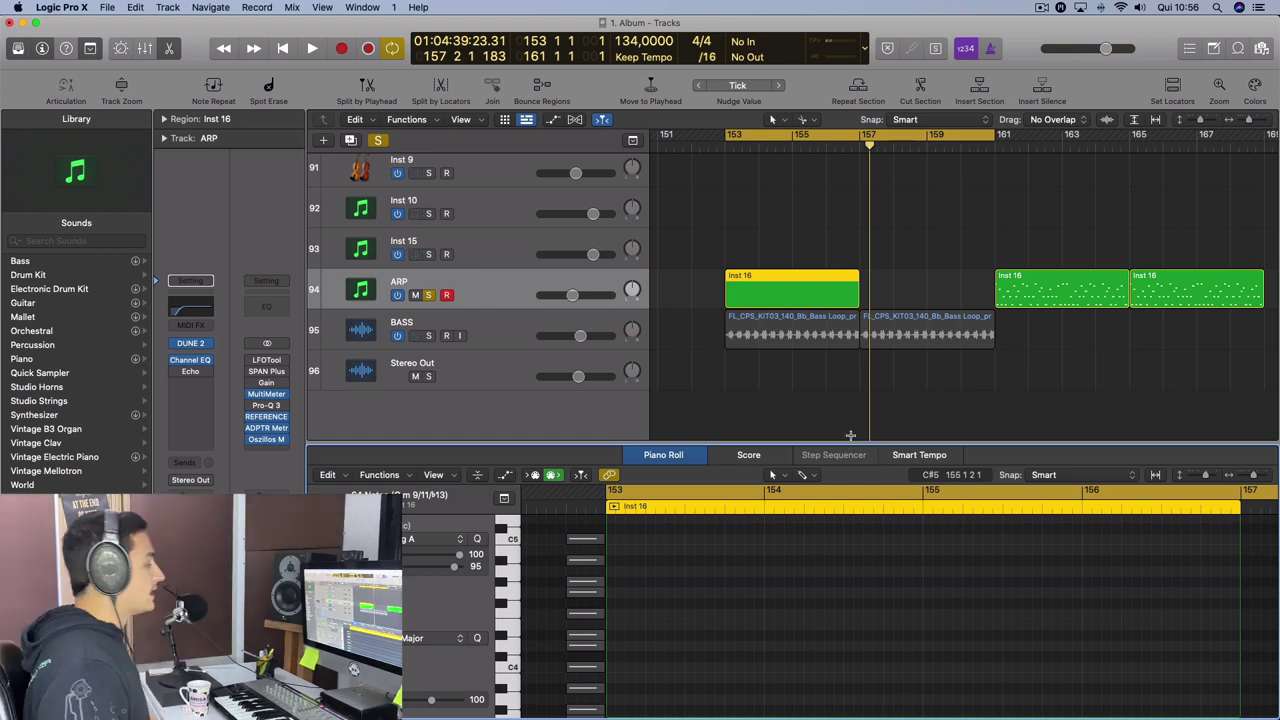
pyautogui.hscroll(-3, 855, 338)
pyautogui.hscroll(-2, 855, 338)
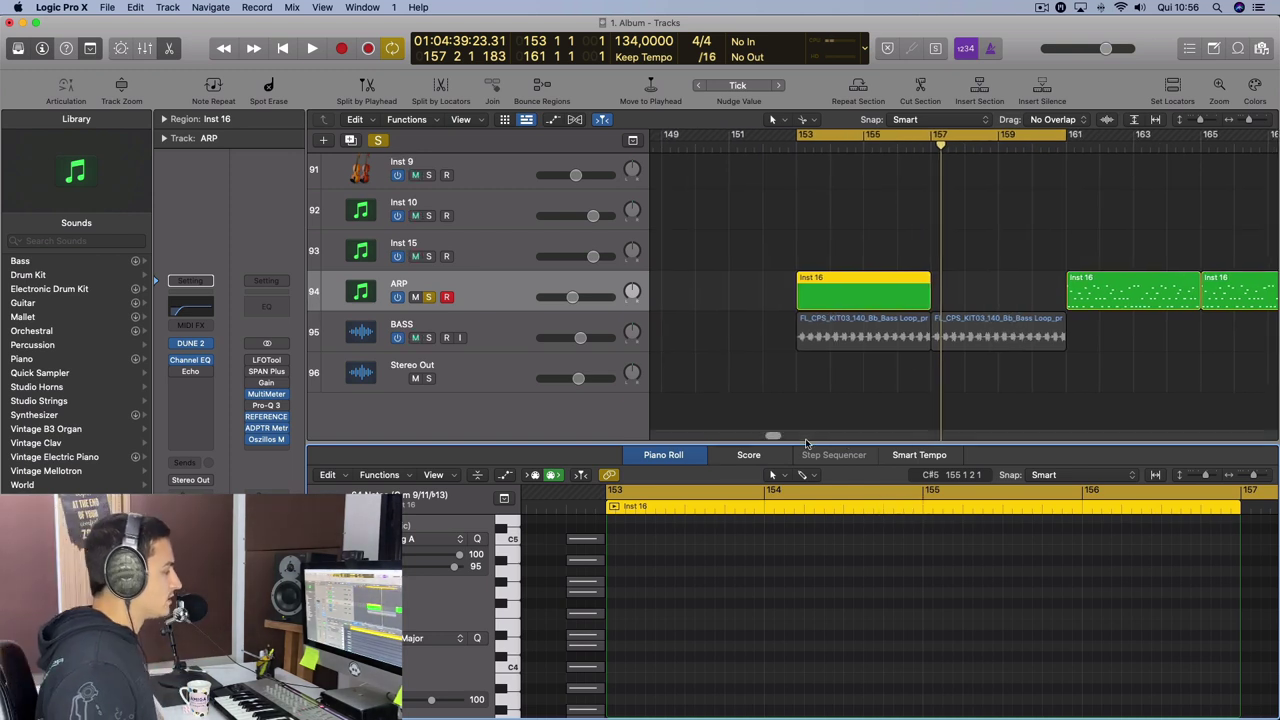
pyautogui.moveTo(803, 443); pyautogui.dragTo(803, 321)
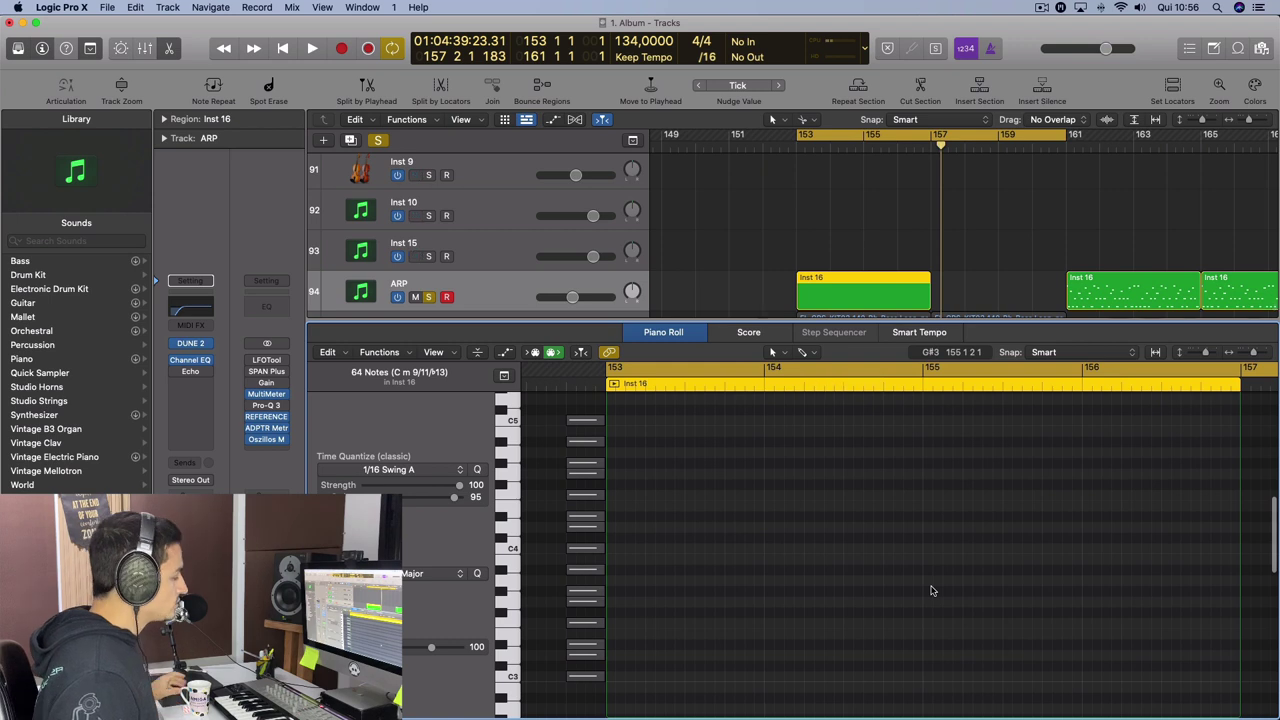
pyautogui.hscroll(-2, 940, 603)
pyautogui.scroll(-2, 940, 603)
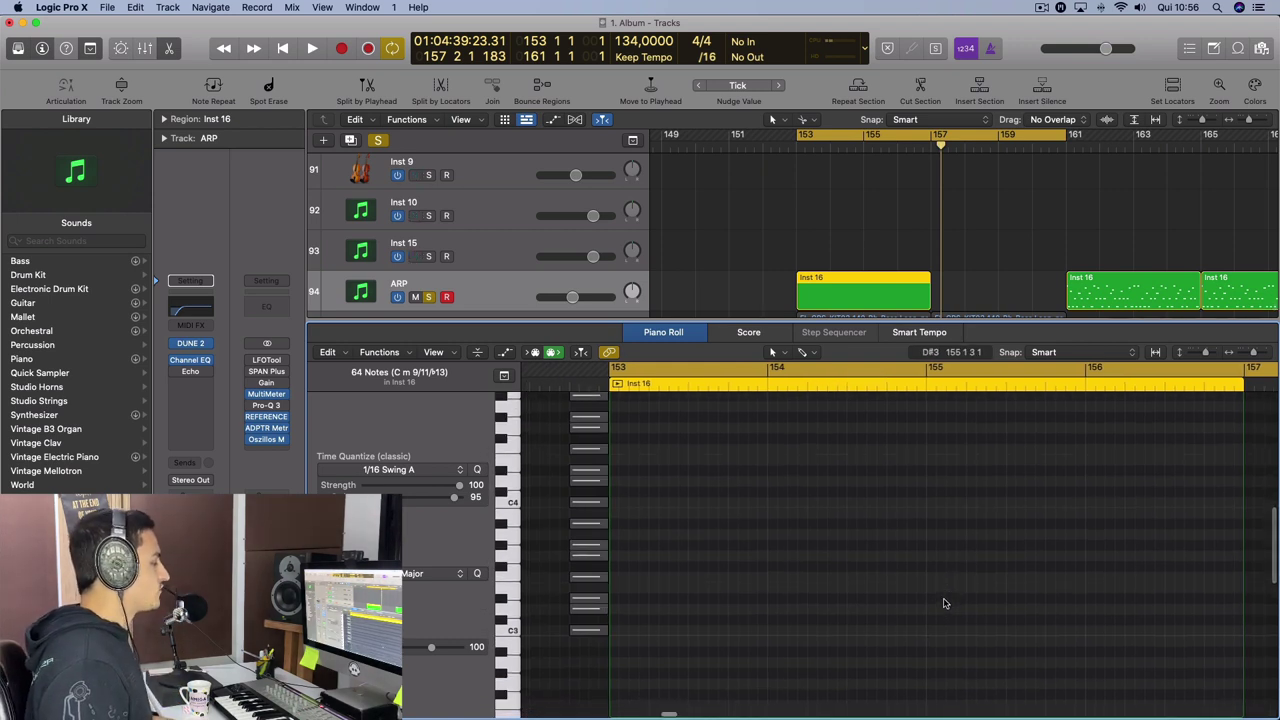
pyautogui.scroll(2, 630, 420)
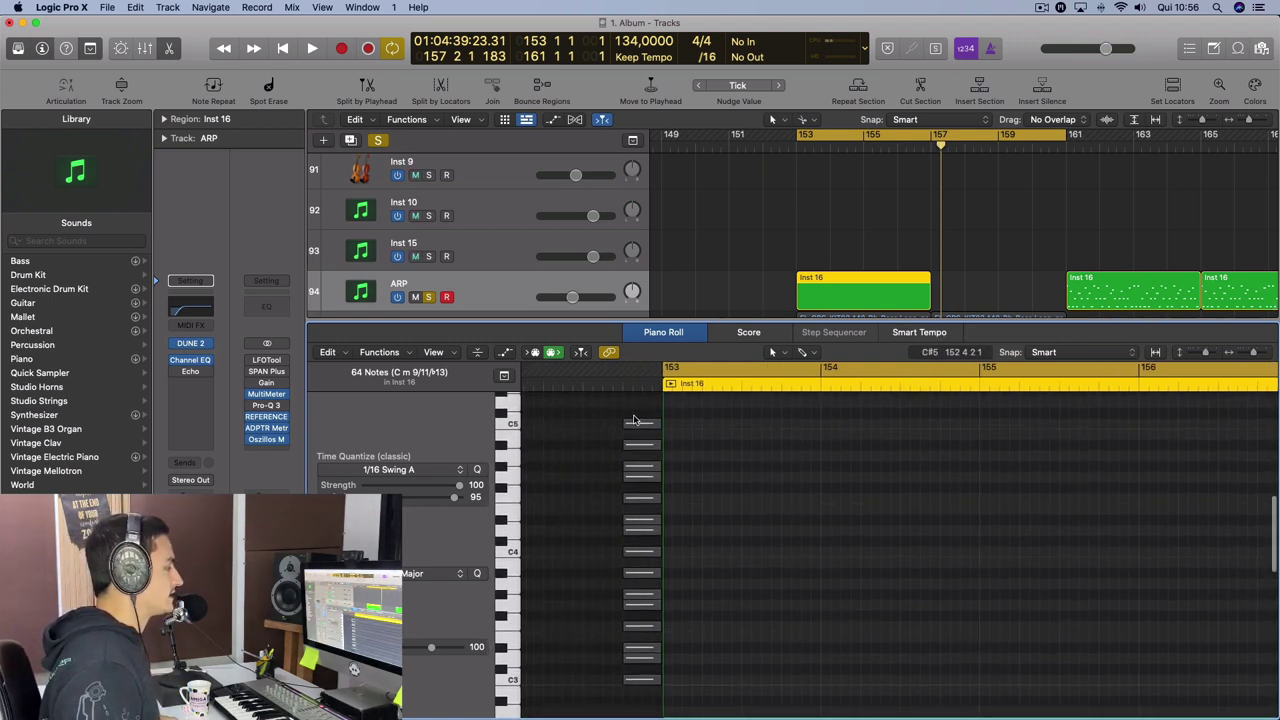
pyautogui.moveTo(636, 413); pyautogui.dragTo(669, 668)
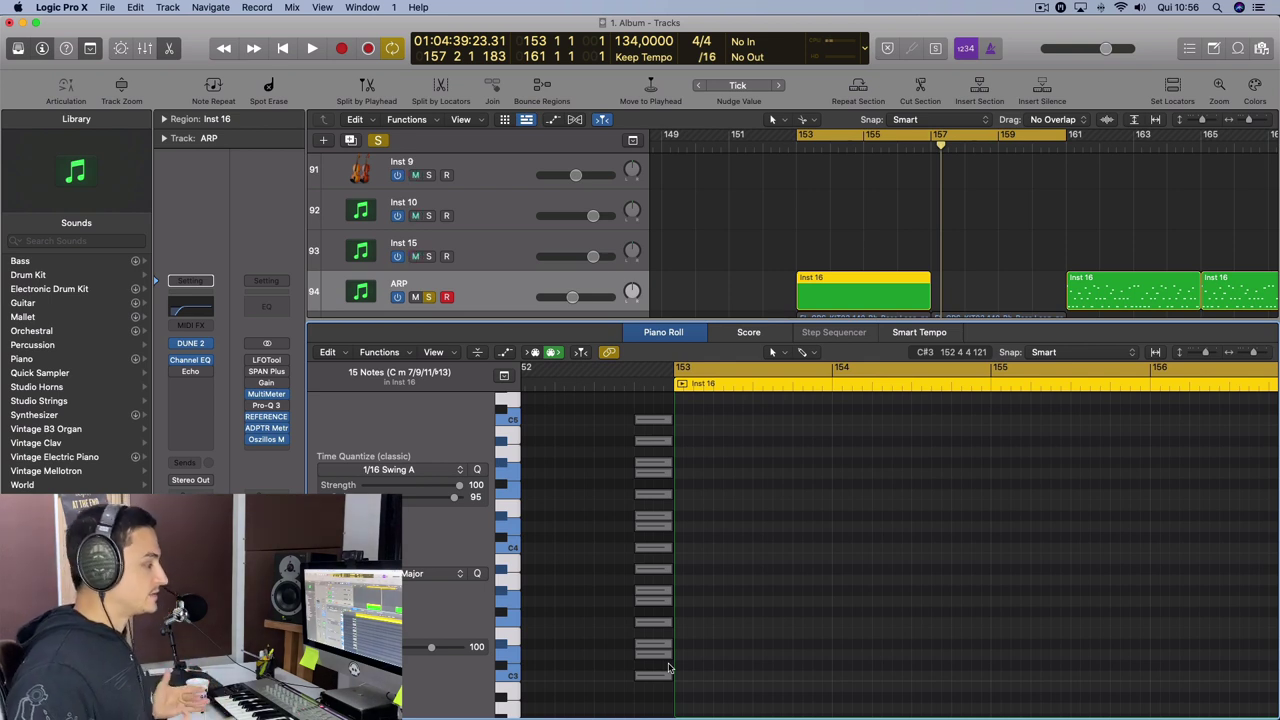
pyautogui.scroll(-4, 740, 659)
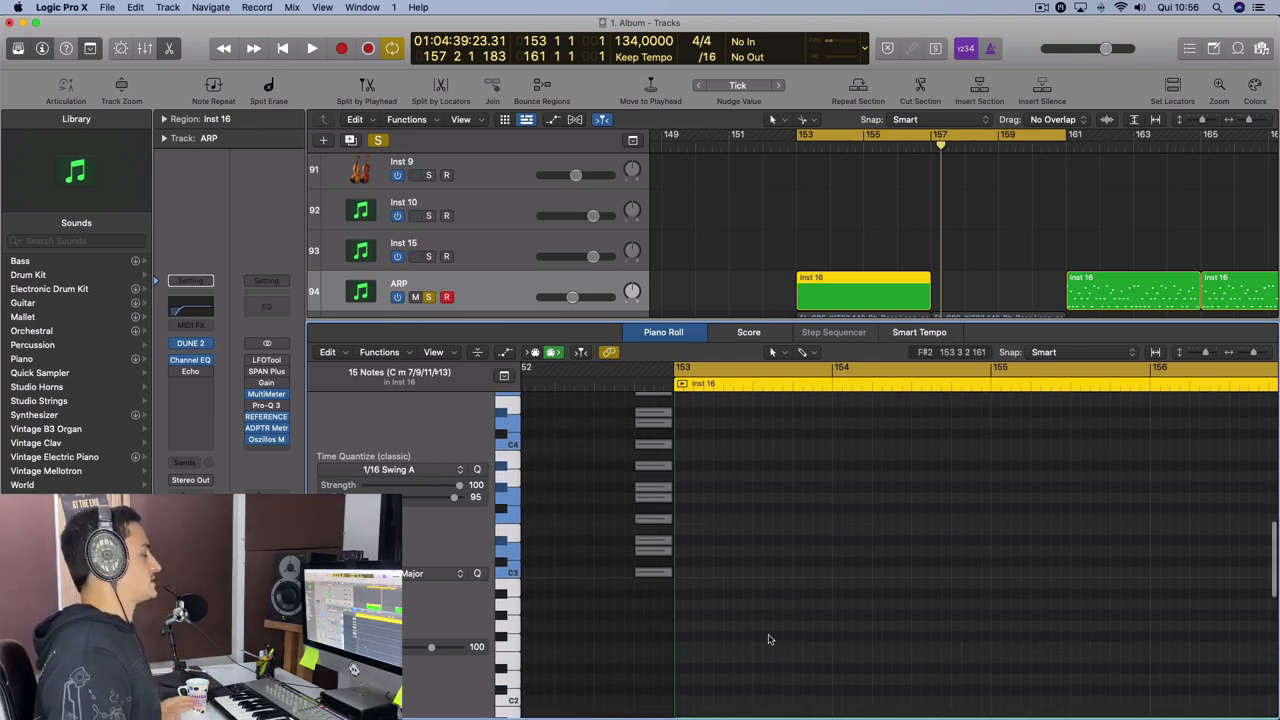
# Draw the A natural minor scale as stacked short notes from A2 up to A4 at the start of bar 153.
pyautogui.scroll(-1, 768, 638)
pyautogui.click(679, 601)
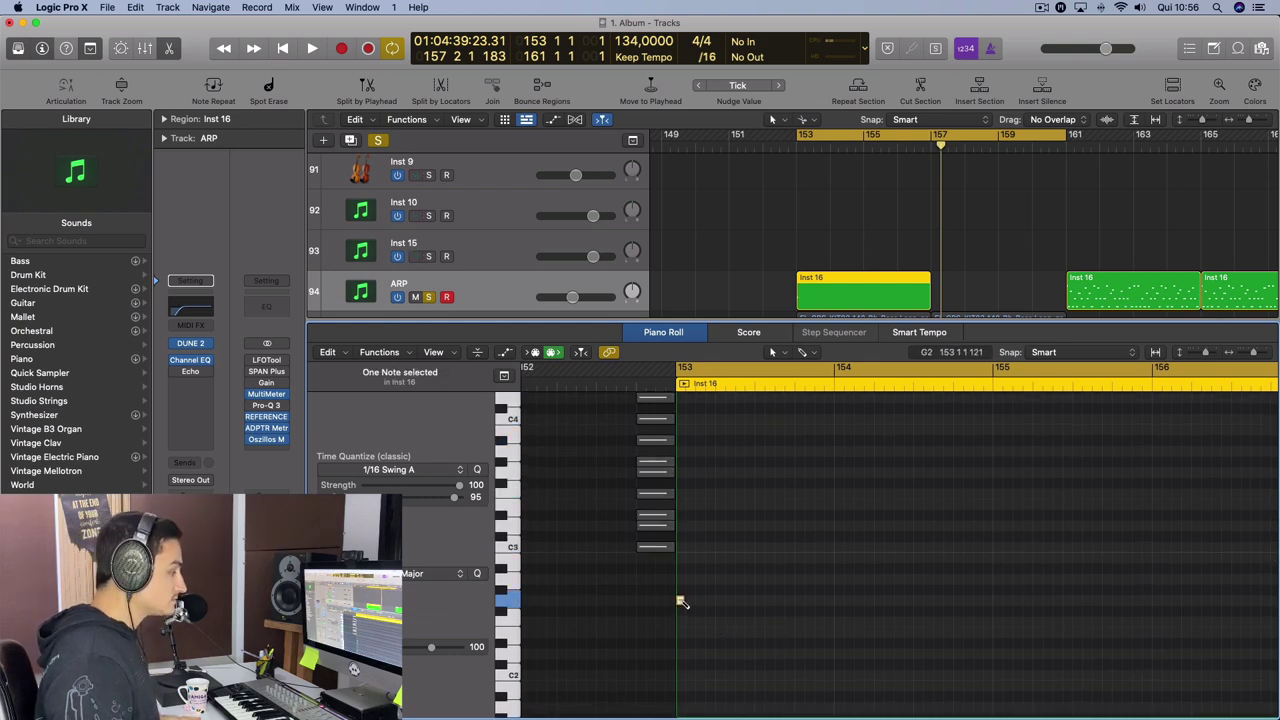
pyautogui.moveTo(679, 601)
pyautogui.mouseDown()
pyautogui.moveTo(679, 666)
pyautogui.moveTo(679, 580)
pyautogui.mouseUp()
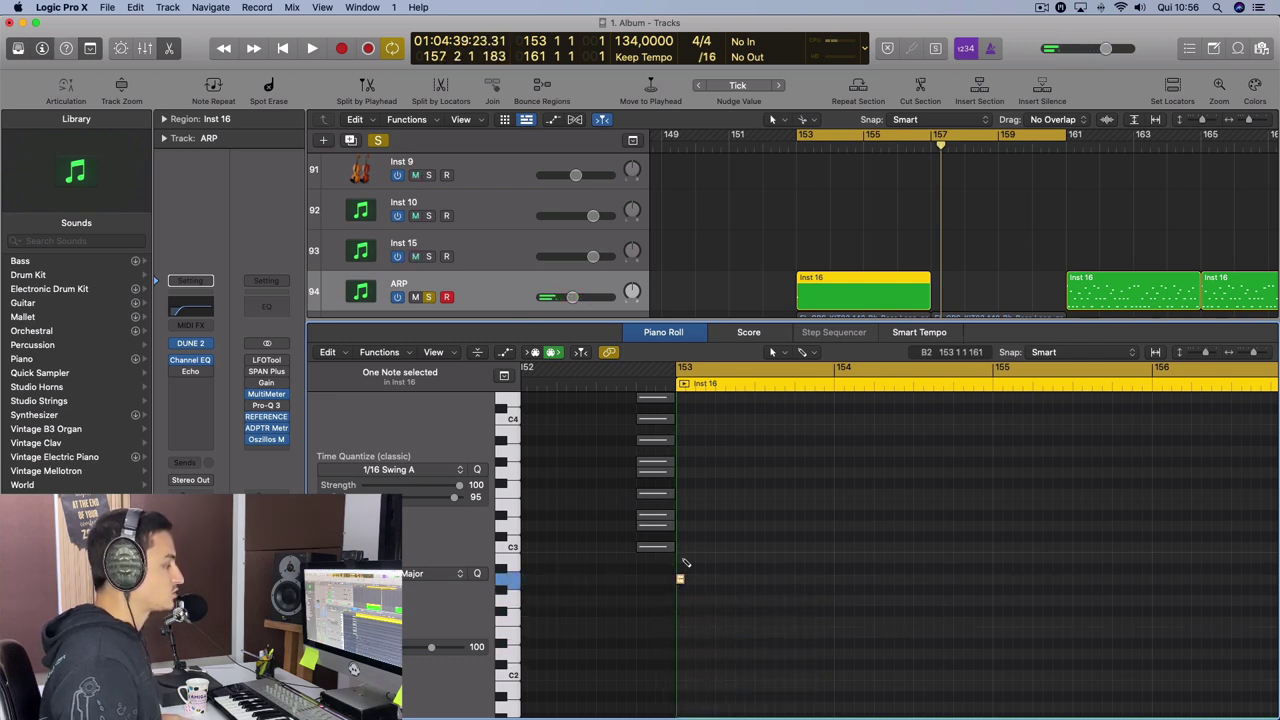
pyautogui.click(681, 547)
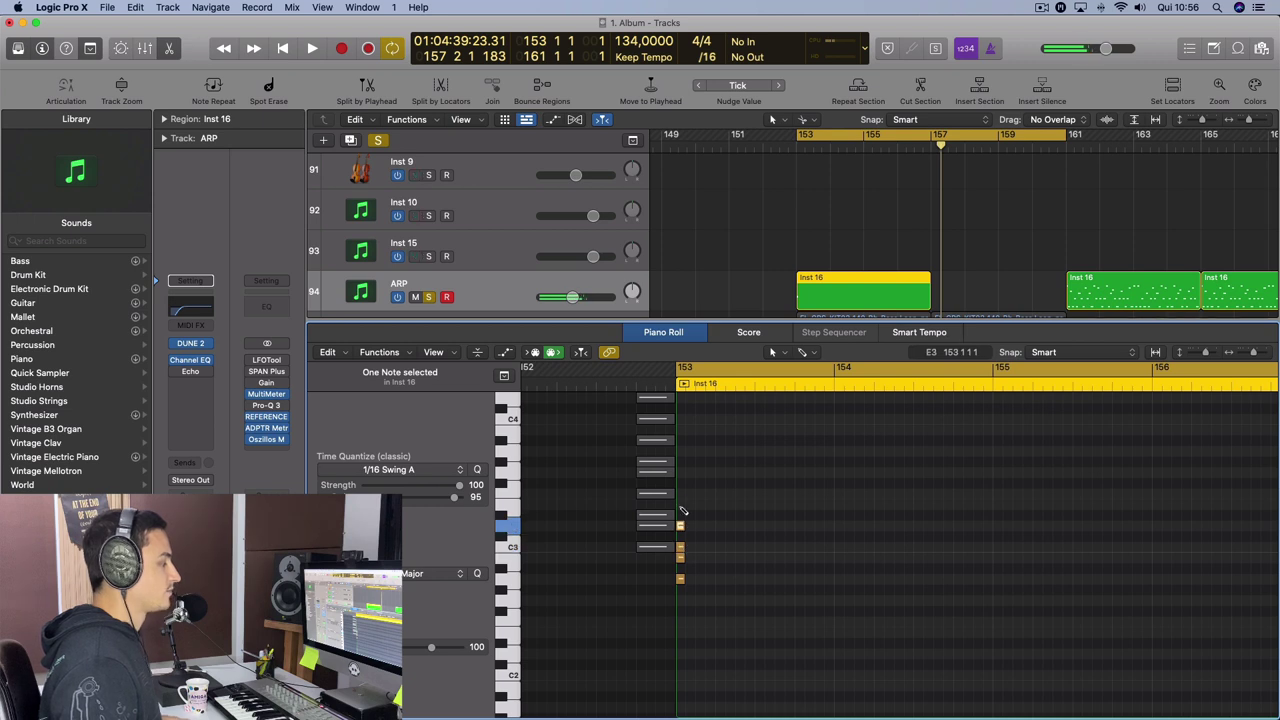
pyautogui.moveTo(681, 500); pyautogui.dragTo(682, 416)
pyautogui.scroll(5, 683, 417)
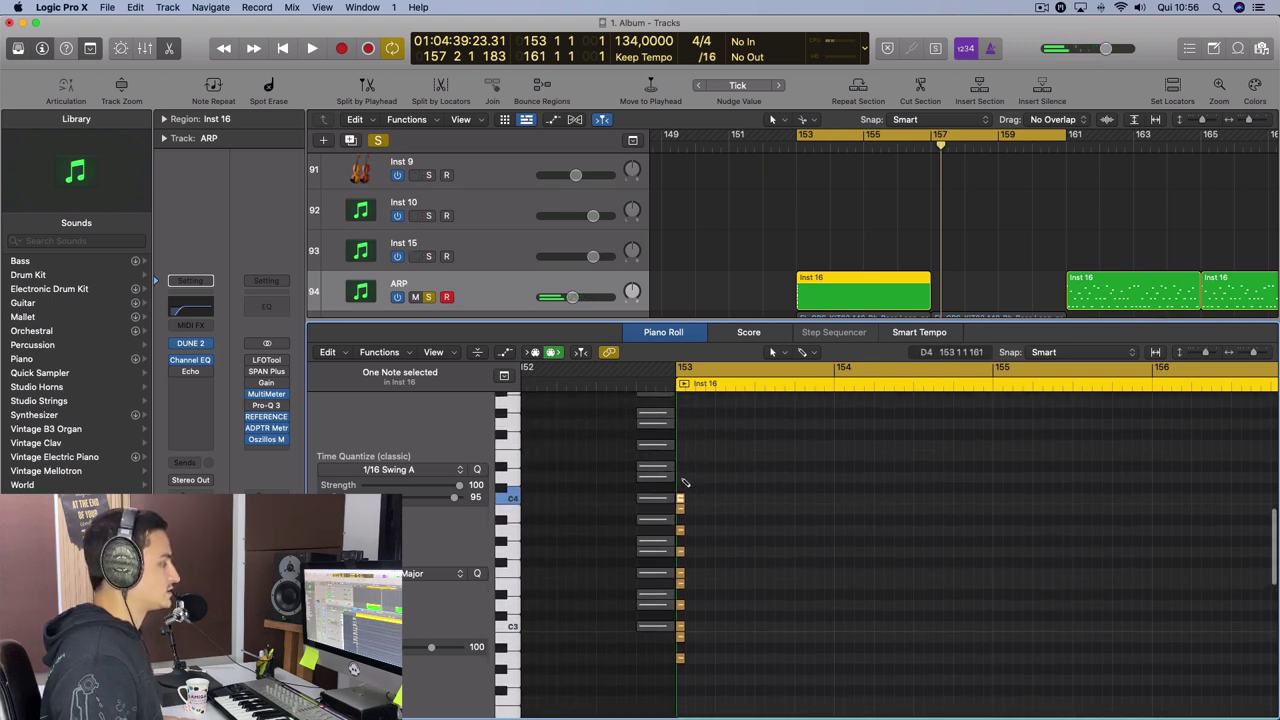
pyautogui.click(682, 479)
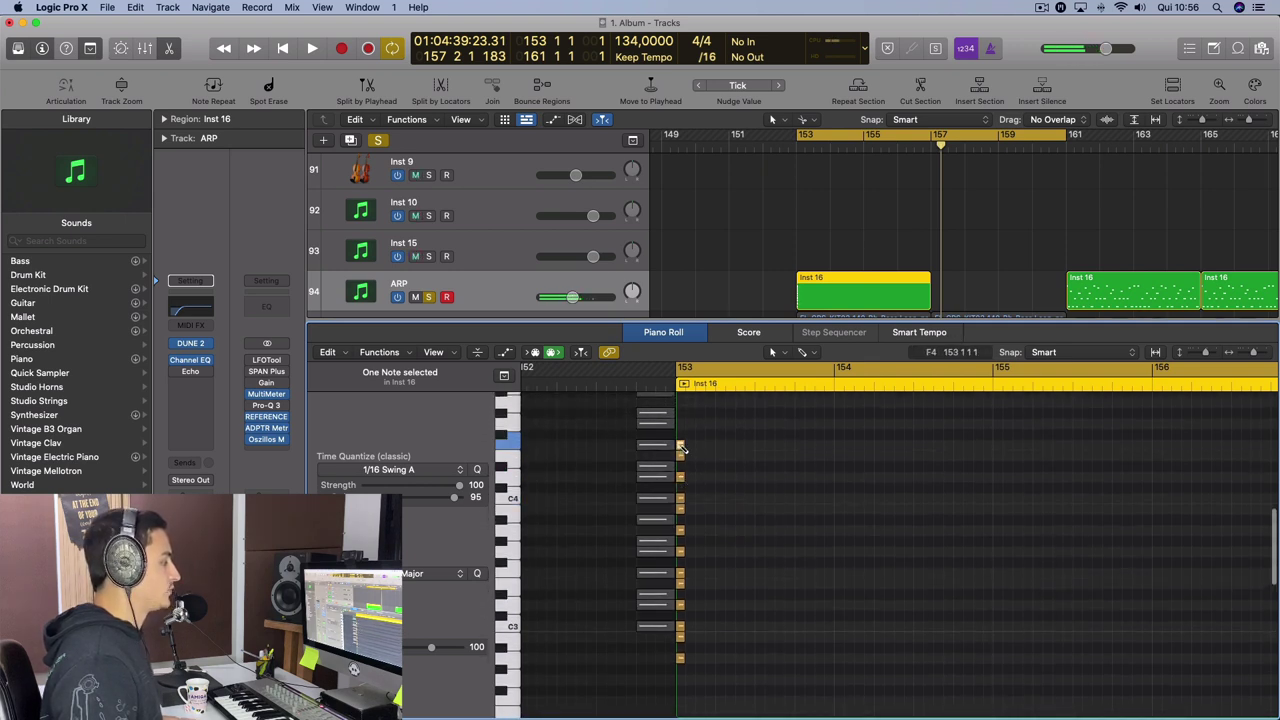
pyautogui.click(683, 425)
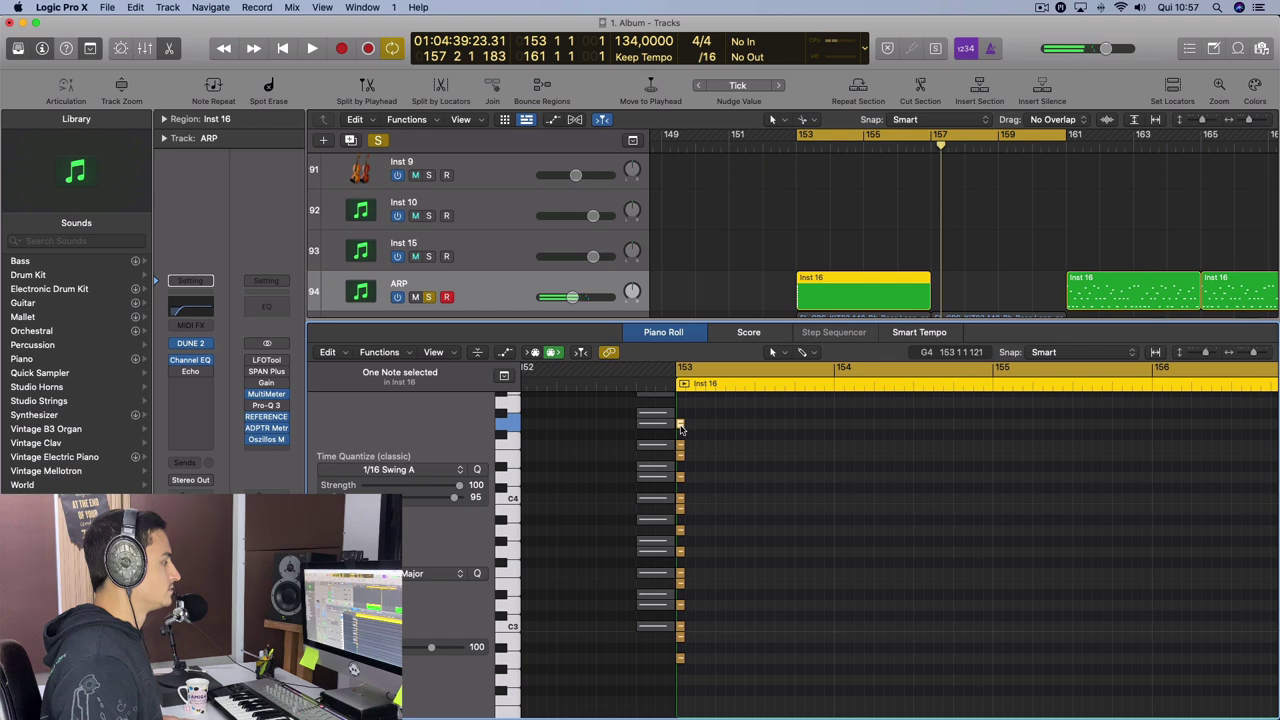
pyautogui.click(680, 426)
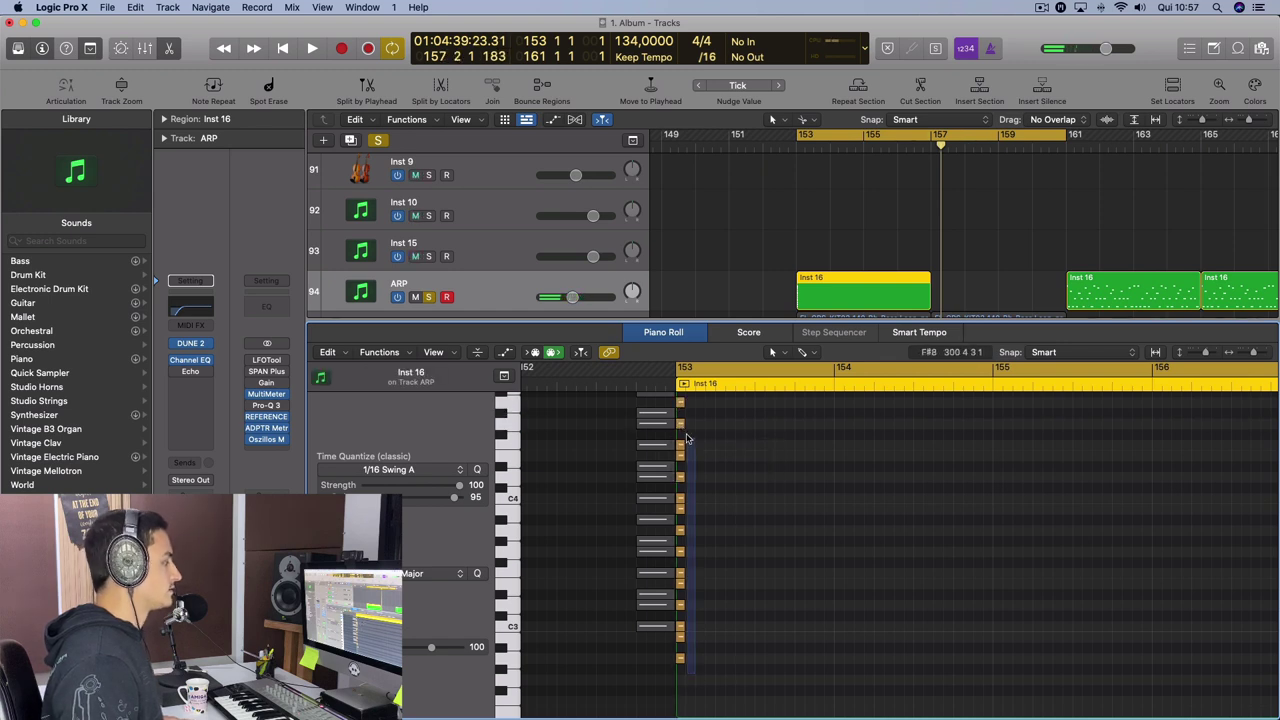
# Transpose all the drawn scale notes up to C minor, spanning C3 to C5, and shift them right within bar 153.
pyautogui.press('super+a')
pyautogui.hscroll(1, 784, 524)
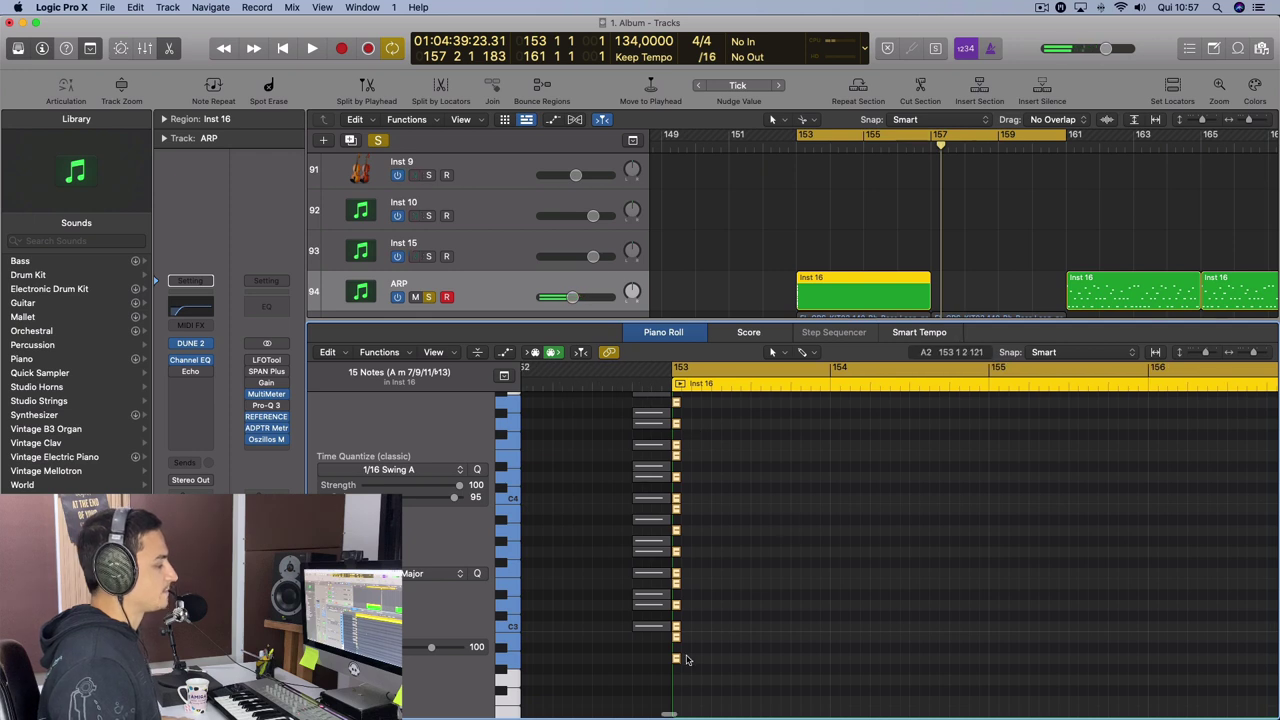
pyautogui.moveTo(678, 659); pyautogui.dragTo(724, 640)
pyautogui.scroll(3, 780, 634)
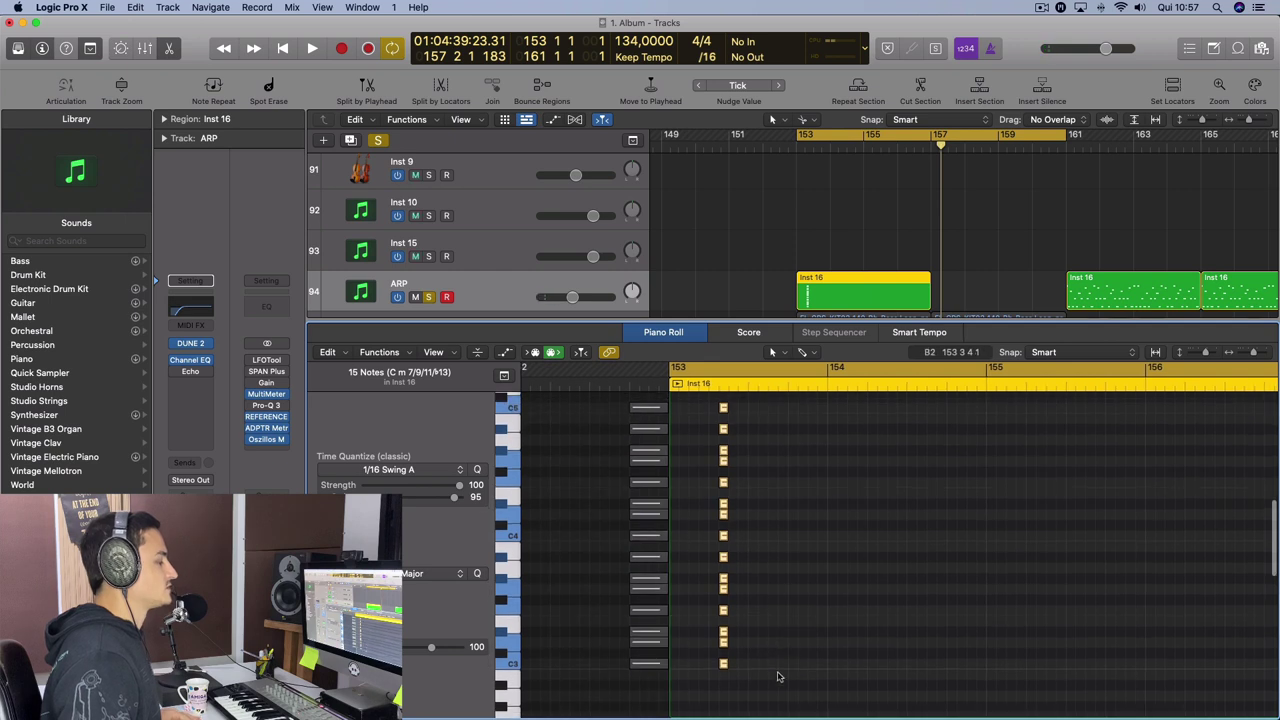
# Delete the stacked scale notes inside the Inst 16 region, keeping the reference notes before bar 153.
pyautogui.moveTo(778, 684); pyautogui.dragTo(715, 390)
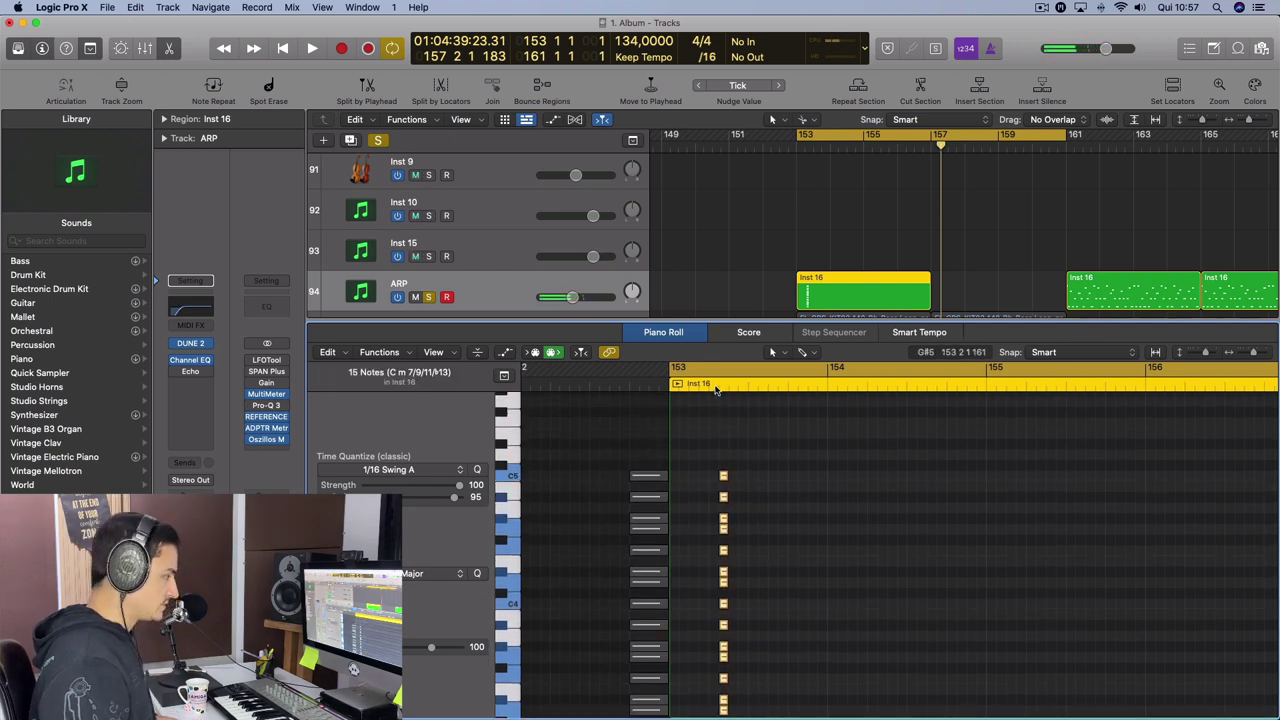
pyautogui.press('Delete')
pyautogui.scroll(-3, 719, 398)
pyautogui.scroll(4, 732, 420)
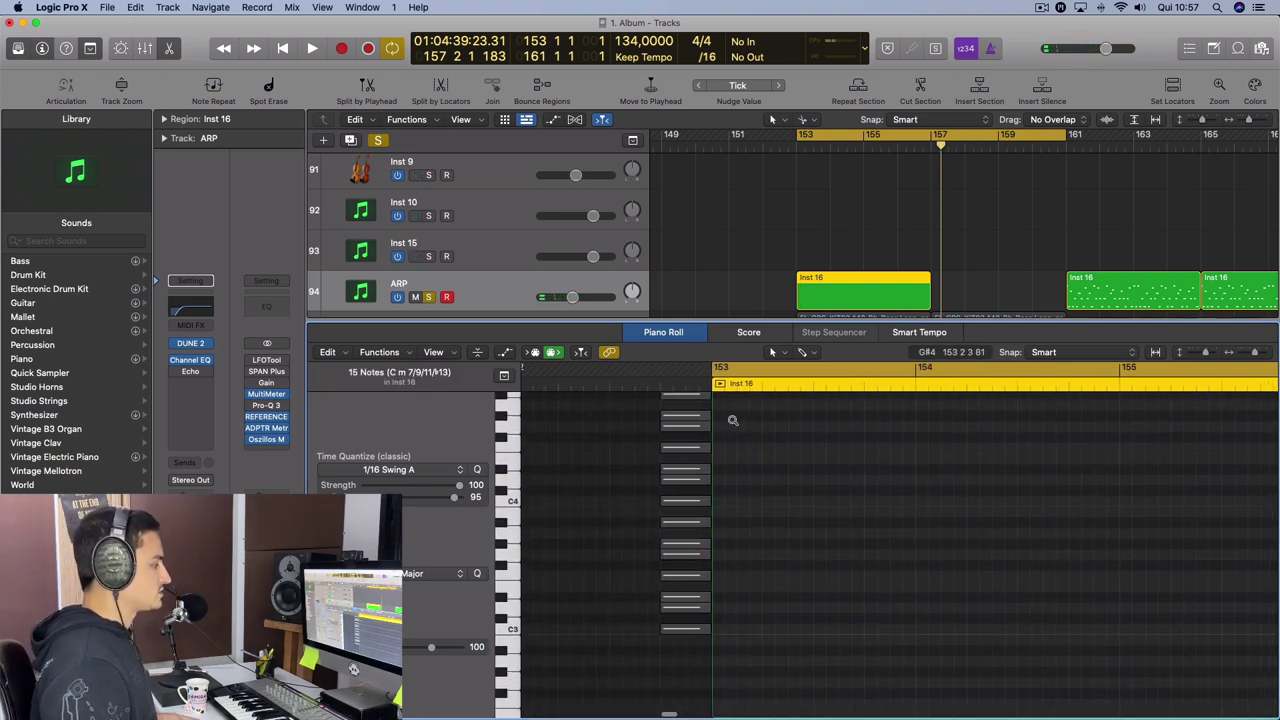
pyautogui.hscroll(3, 834, 470)
pyautogui.scroll(2, 834, 470)
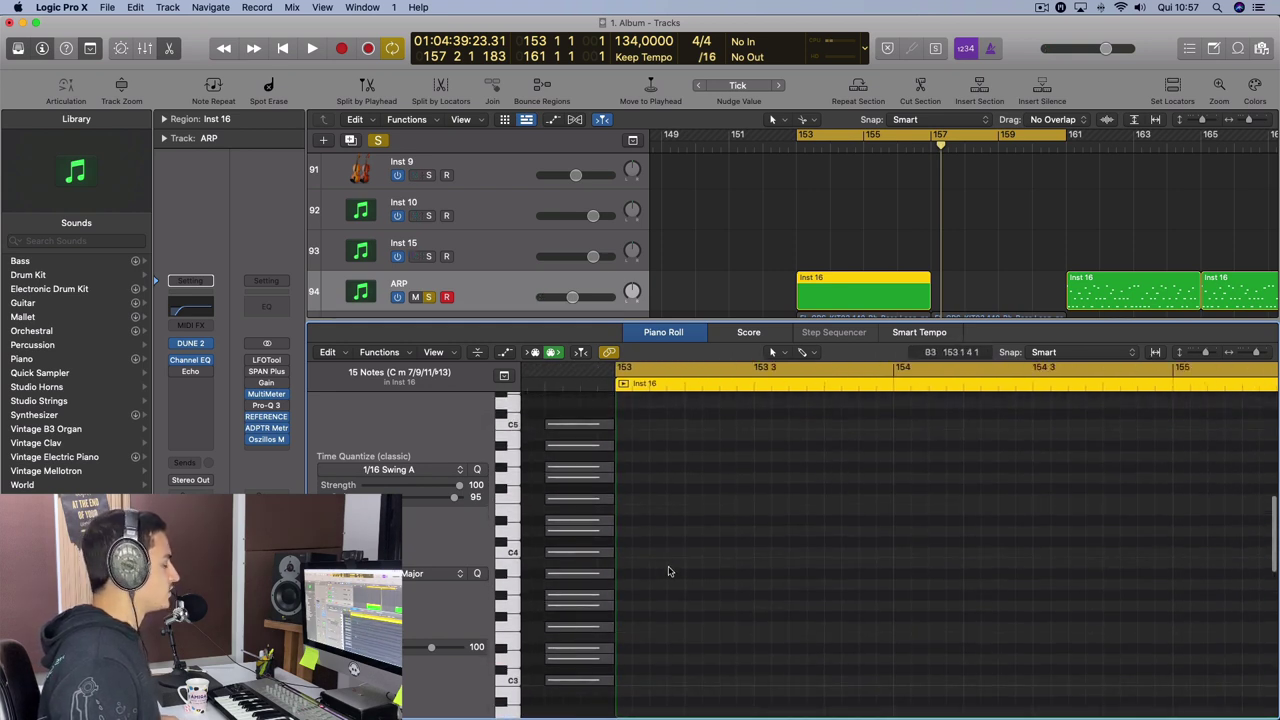
# Open the ARP track's DUNE 2 instrument to view its patch and close it again.
pyautogui.click(194, 344)
pyautogui.moveTo(827, 211); pyautogui.dragTo(765, 90)
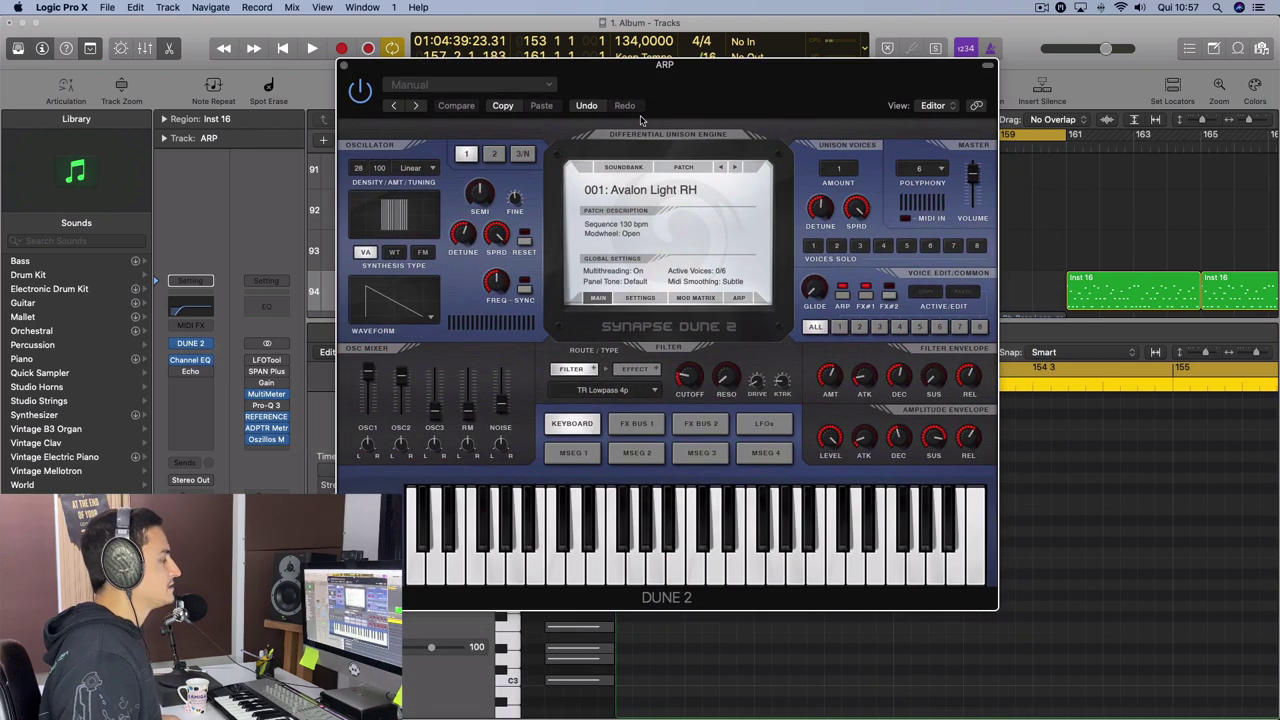
pyautogui.click(345, 66)
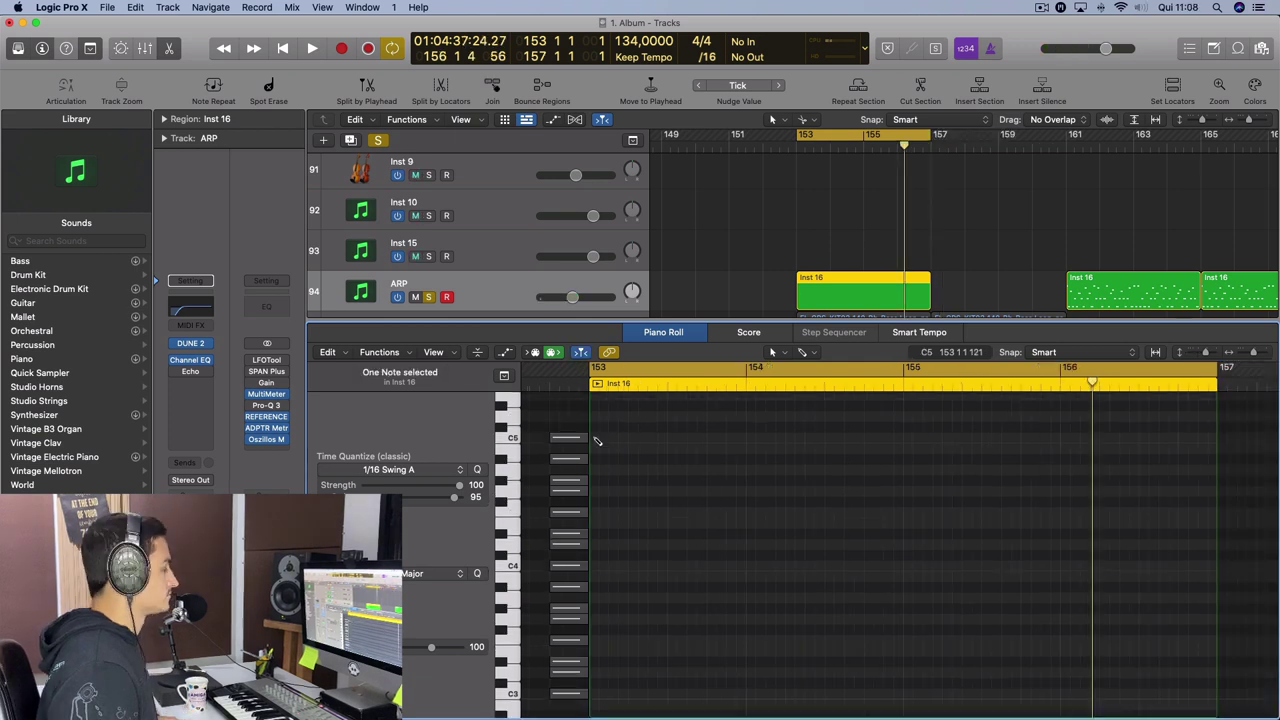
# Place a short F4 note at the start of bar 153 in the Inst 16 region and play it back.
pyautogui.click(595, 438)
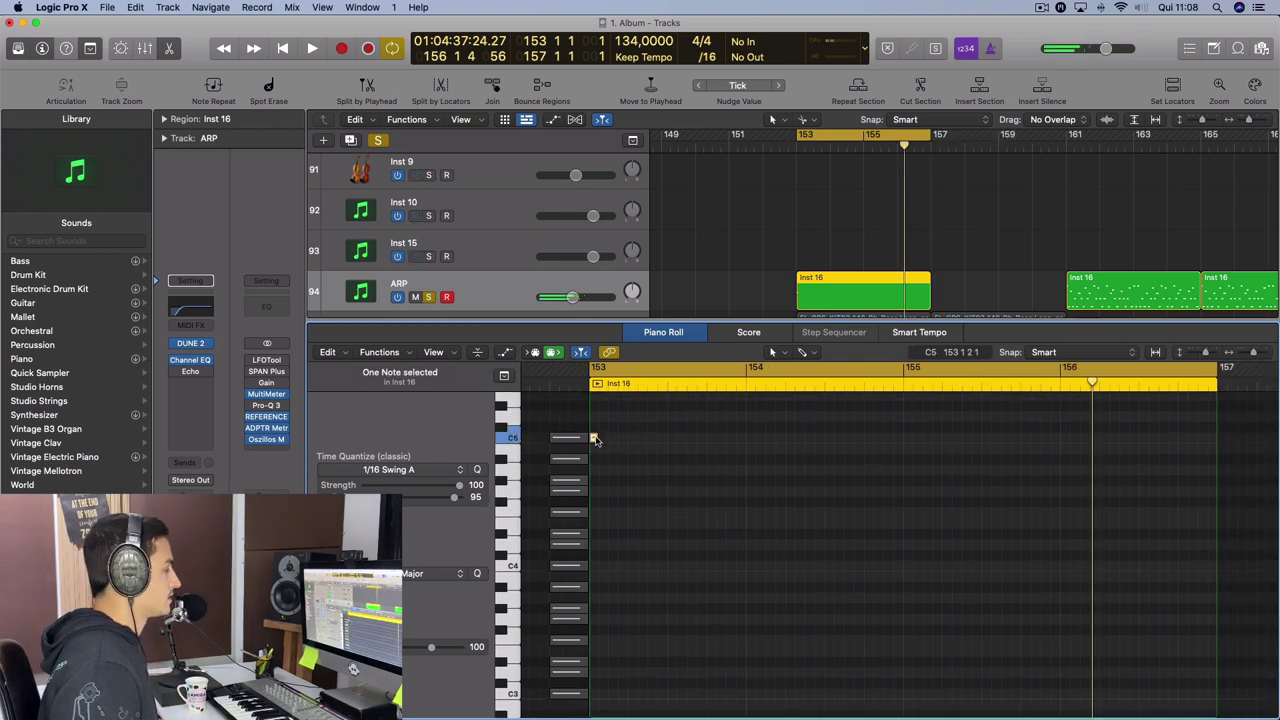
pyautogui.moveTo(595, 438); pyautogui.dragTo(592, 516)
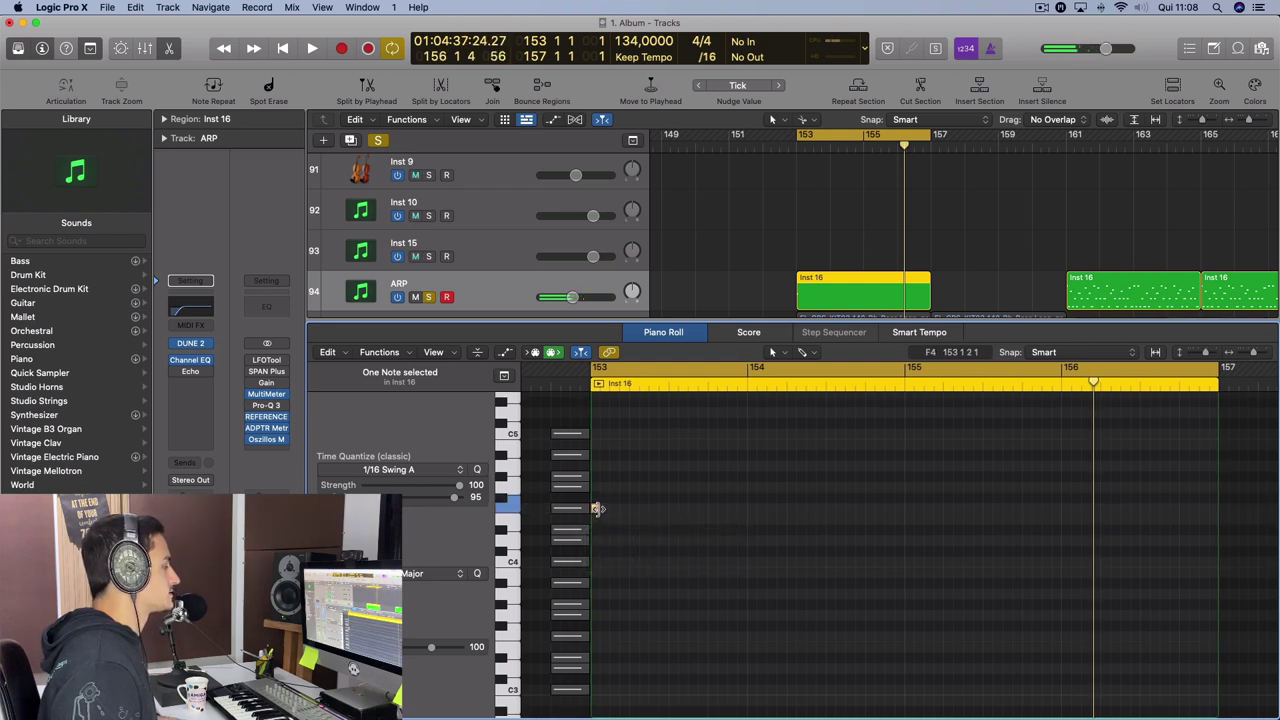
pyautogui.click(599, 512)
pyautogui.hscroll(-5, 800, 516)
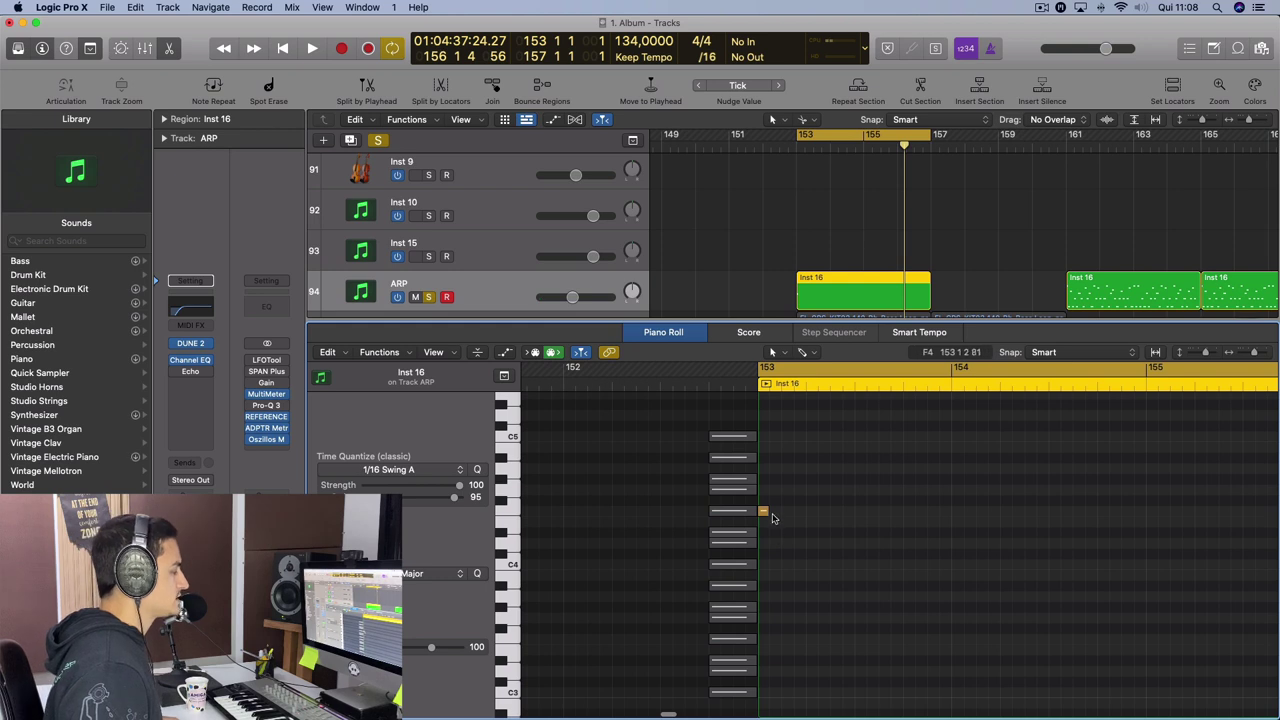
pyautogui.moveTo(769, 513)
pyautogui.mouseDown()
pyautogui.moveTo(831, 514)
pyautogui.moveTo(760, 519)
pyautogui.moveTo(834, 515)
pyautogui.moveTo(770, 515)
pyautogui.mouseUp()
pyautogui.press('space')
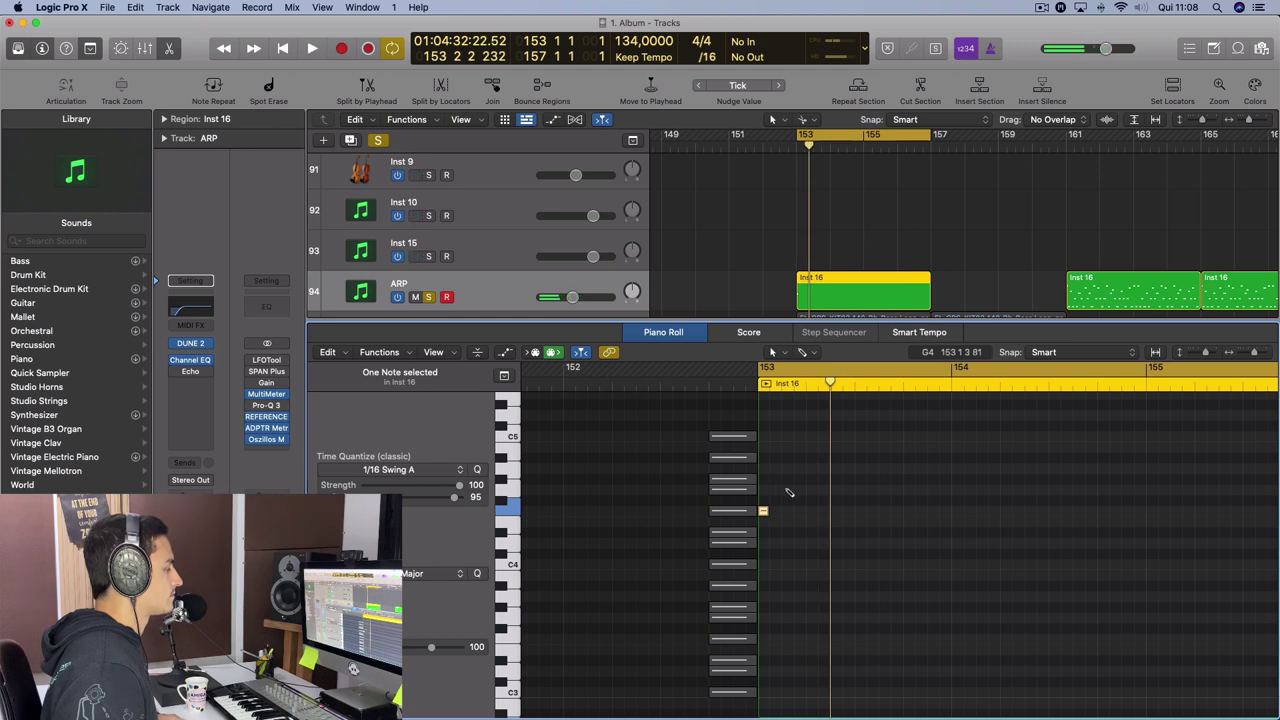
# Add a short G4 note at 153 1 3 and a D#4 note at 153 2 3.
pyautogui.click(788, 490)
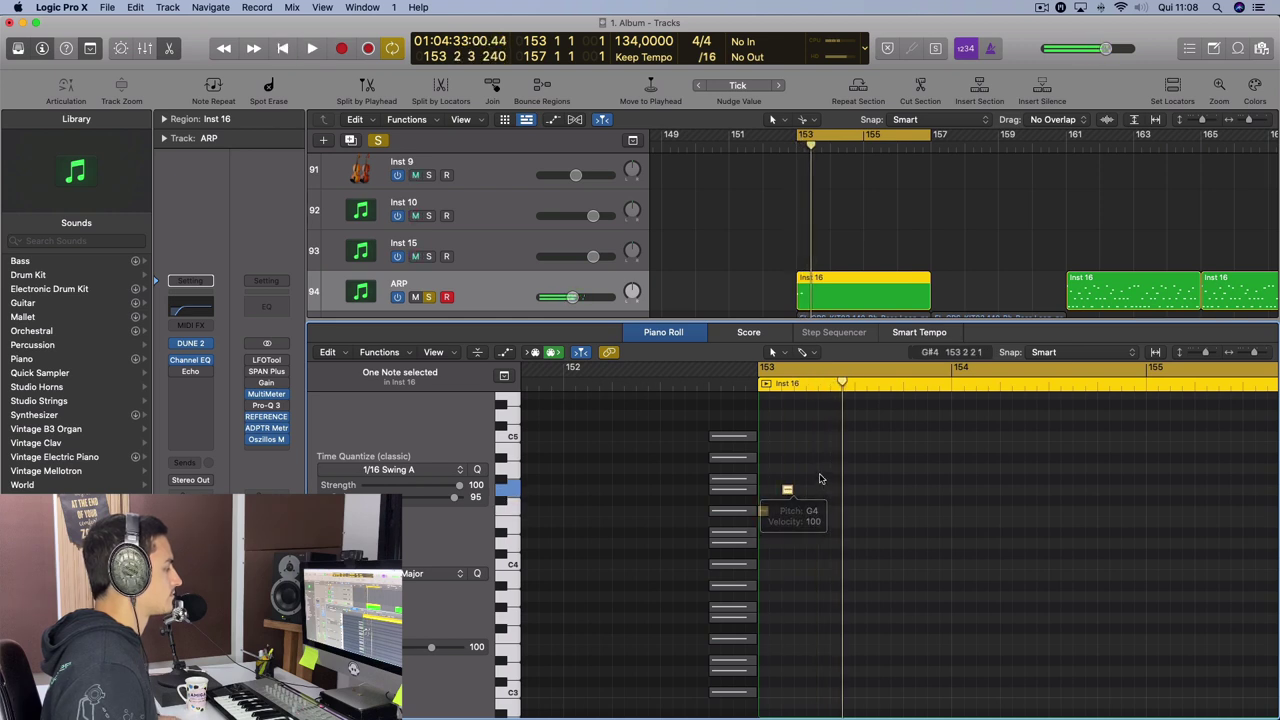
pyautogui.click(812, 534)
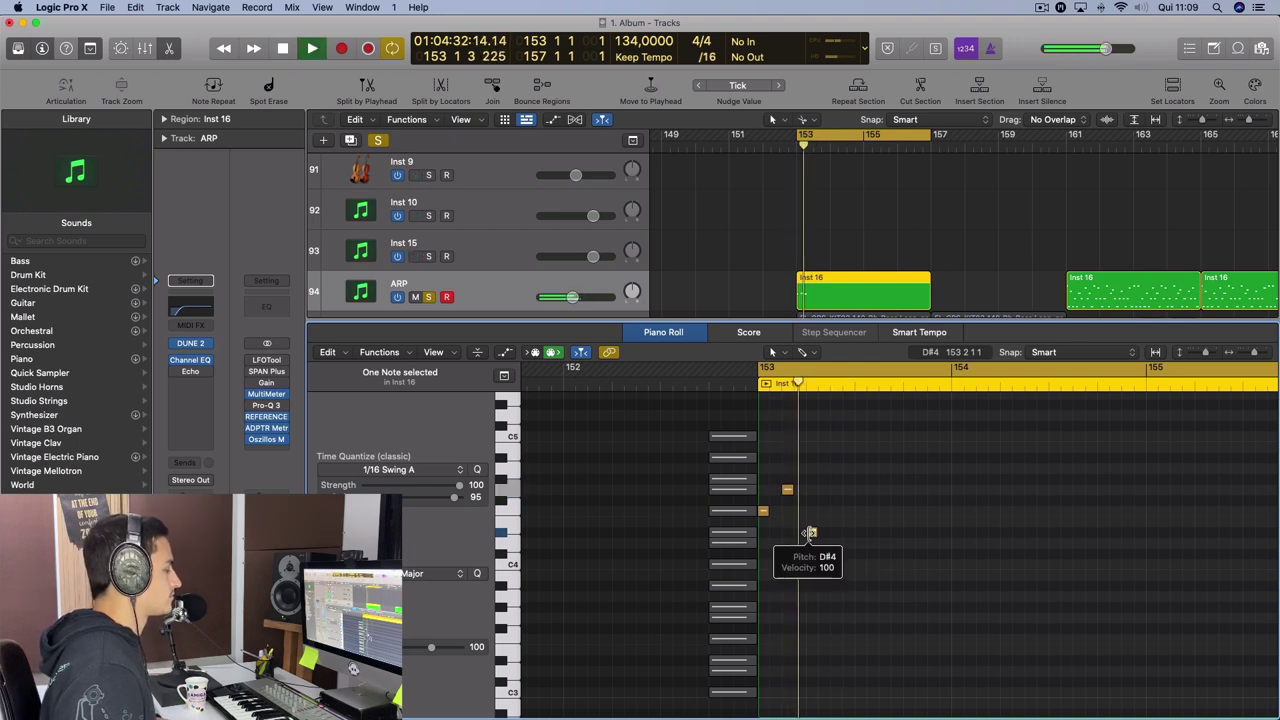
pyautogui.moveTo(812, 534); pyautogui.dragTo(836, 535)
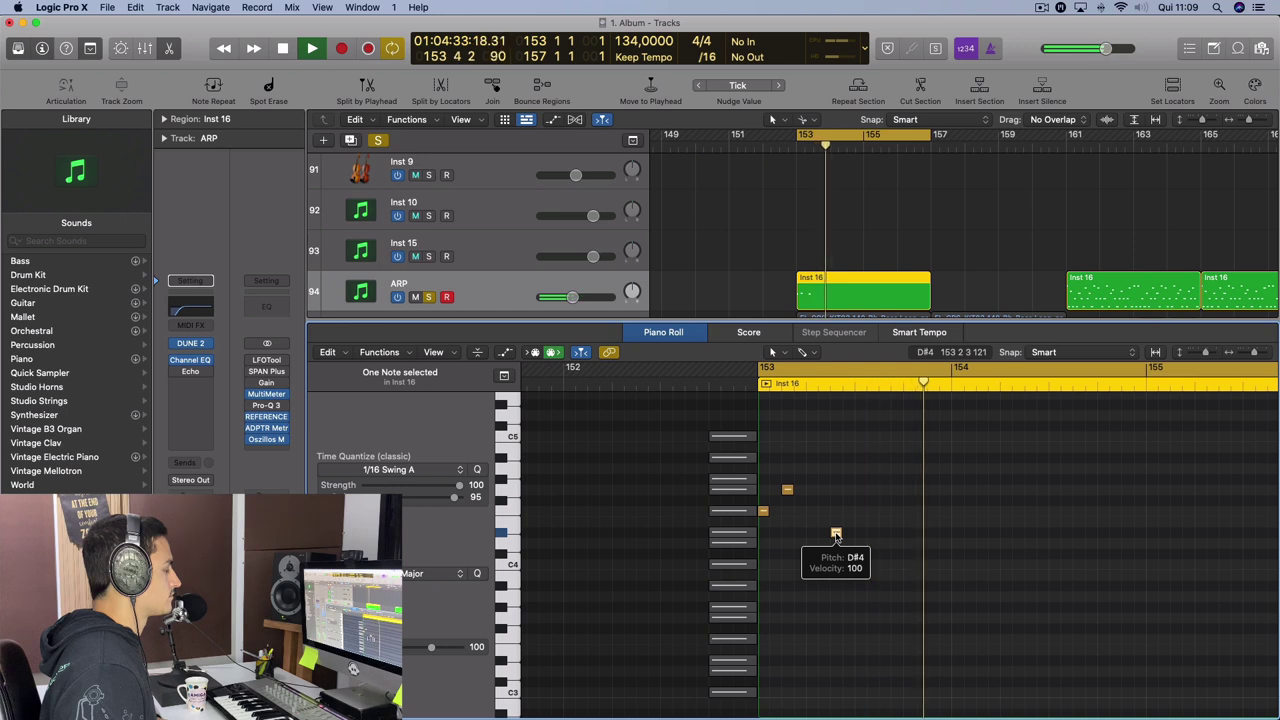
# Add short C4 notes at 153 3 3 and 153 4 3, playing back the pattern to check each one.
pyautogui.moveTo(836, 535); pyautogui.dragTo(884, 568)
pyautogui.press('space')
pyautogui.press('space')
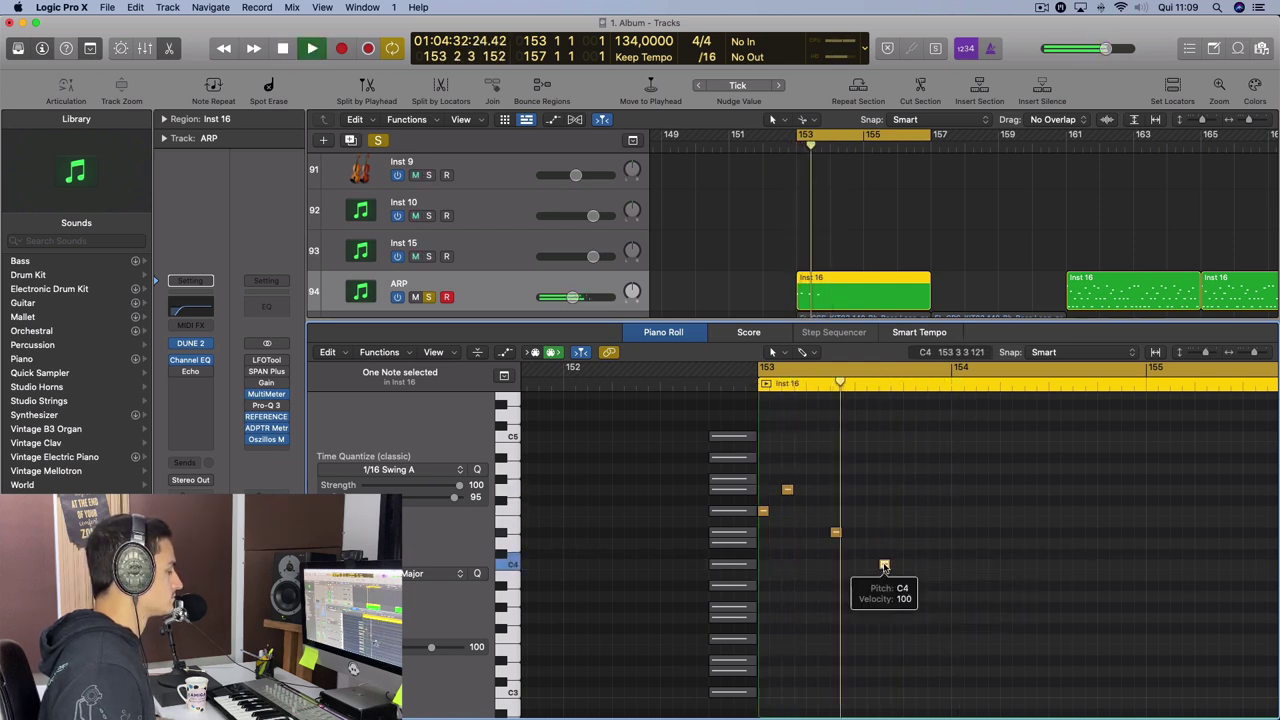
pyautogui.press('space')
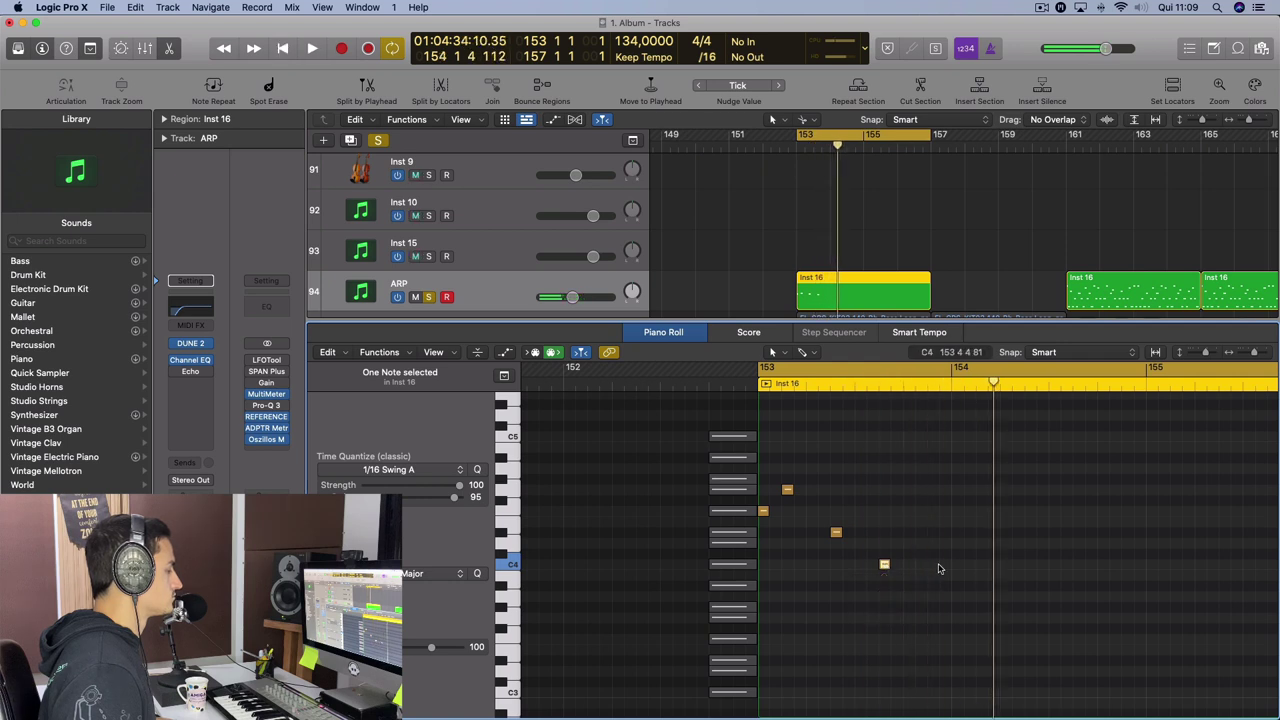
pyautogui.click(930, 565)
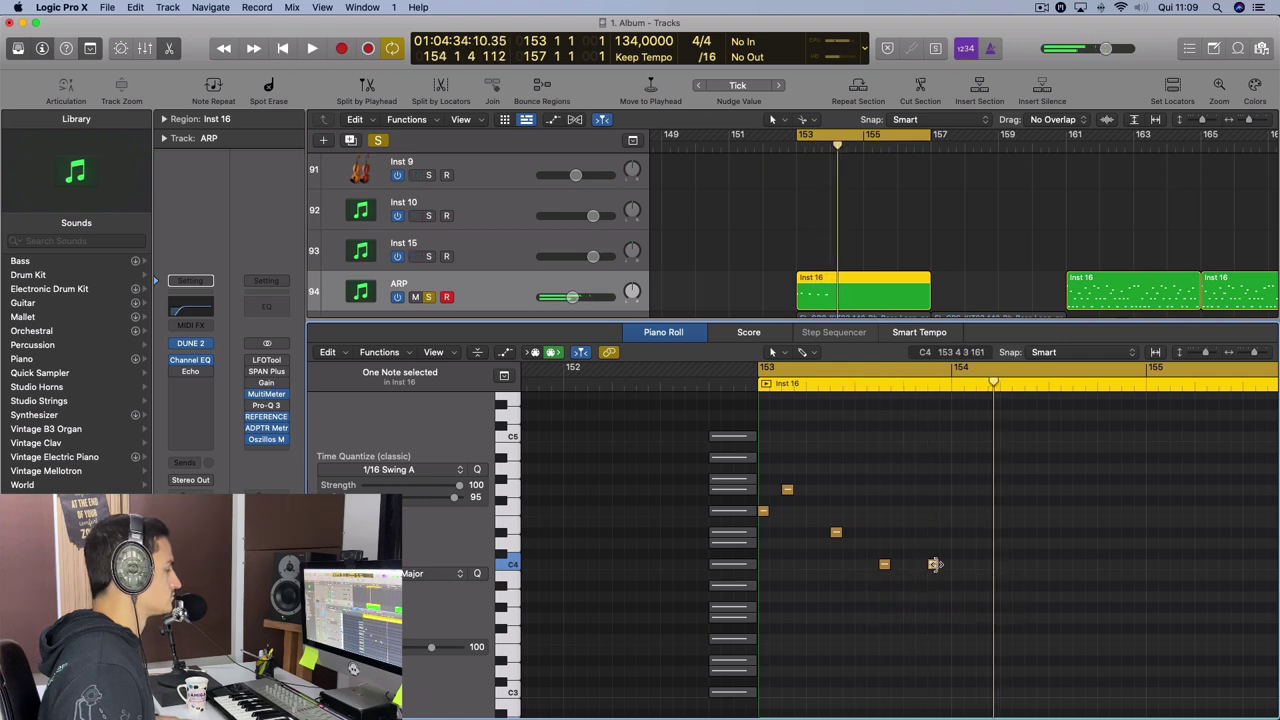
pyautogui.press('space')
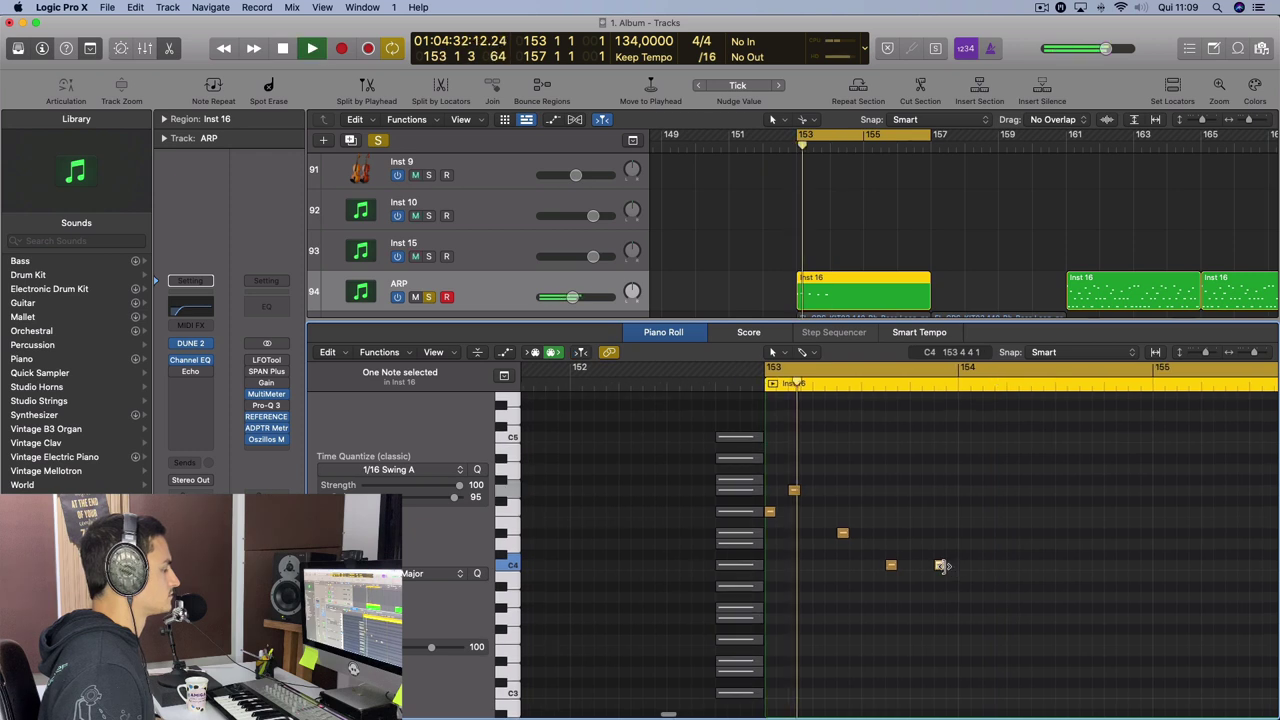
pyautogui.click(940, 566)
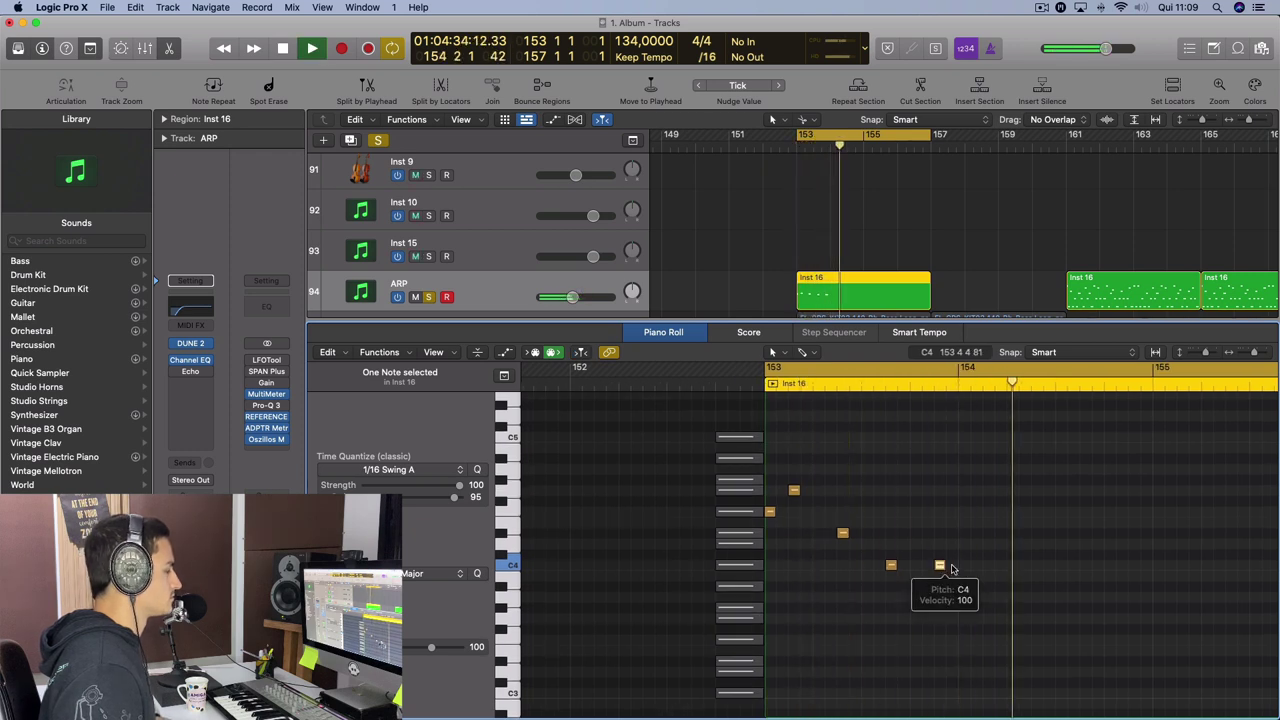
pyautogui.press('space')
# Copy the five-note pattern from bar 153 to the start of bar 154 and play back both bars.
pyautogui.moveTo(955, 570); pyautogui.dragTo(960, 518)
pyautogui.click(972, 534)
pyautogui.press('space')
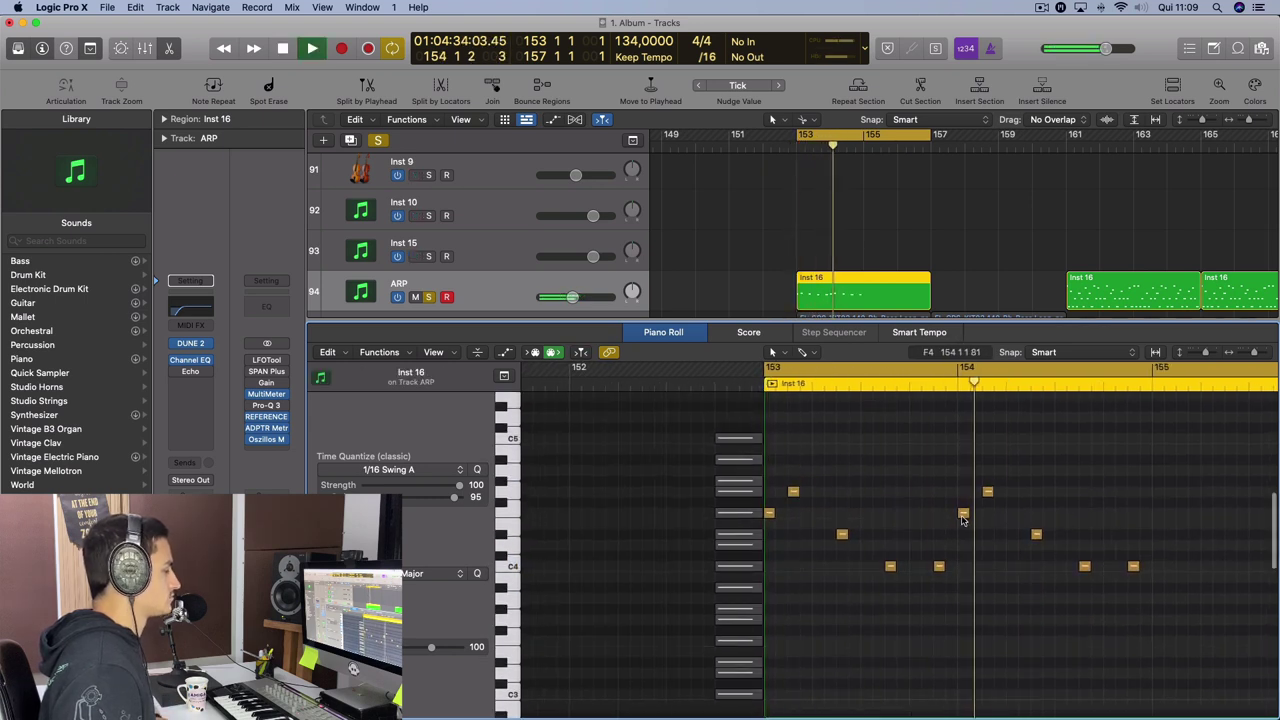
pyautogui.press('space')
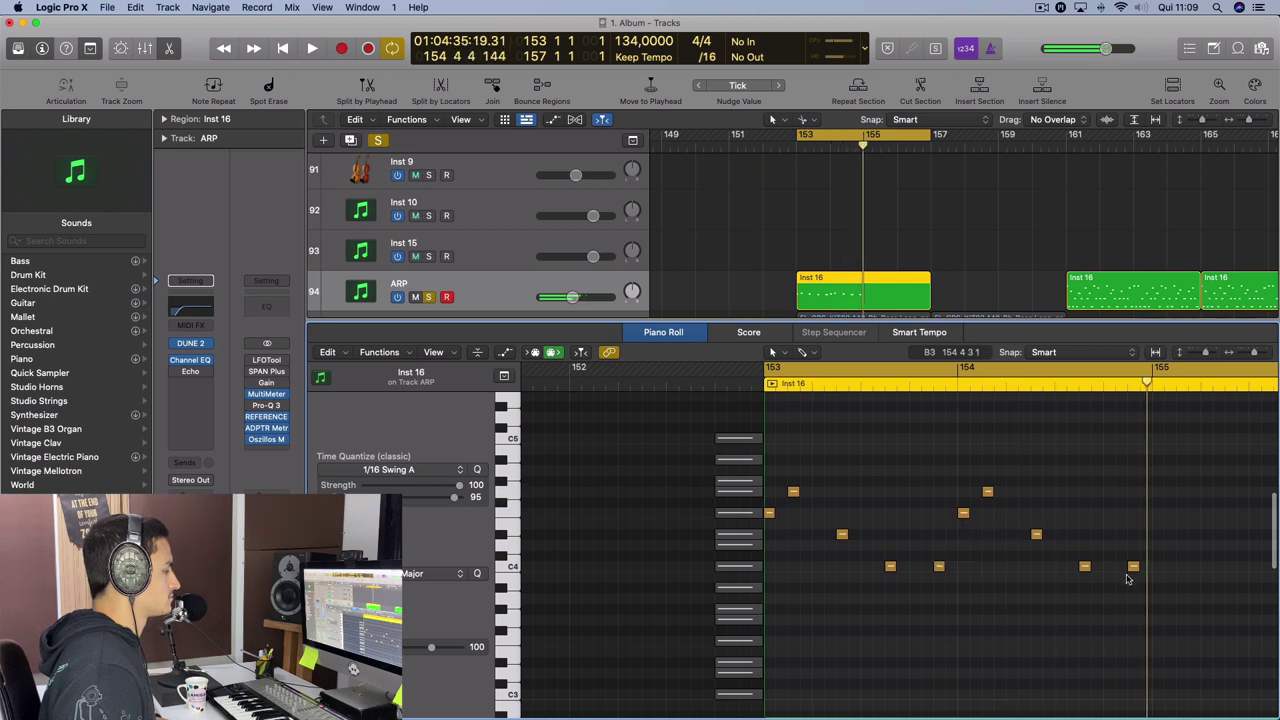
# Raise the C4 note at 154 3 3 to G#4 and play back the pattern.
pyautogui.moveTo(1085, 568); pyautogui.dragTo(1085, 487)
pyautogui.press('space')
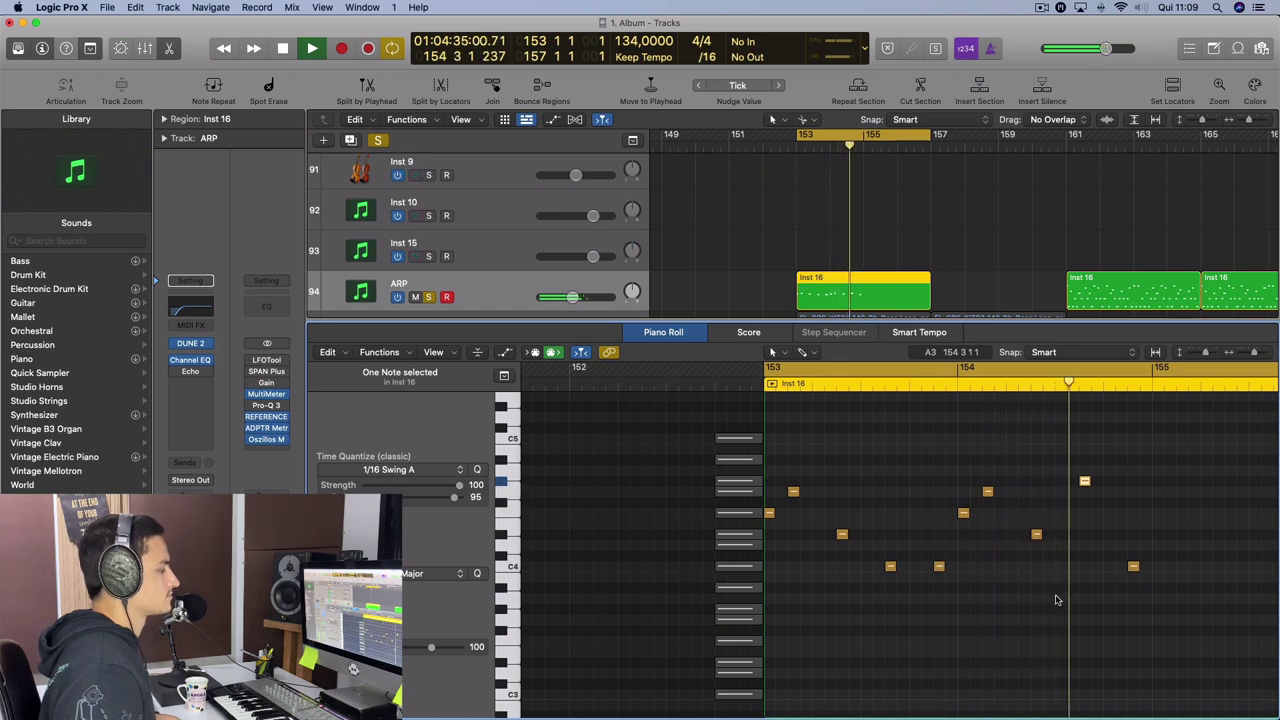
pyautogui.press('space')
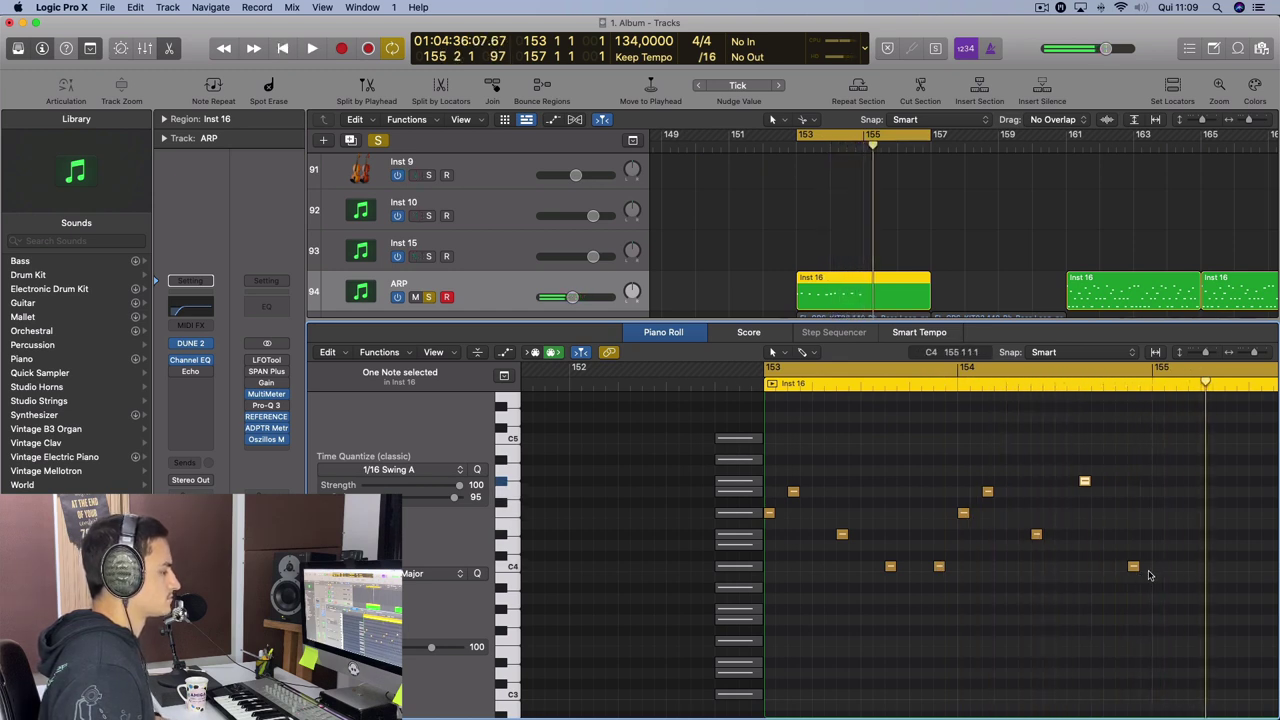
# Select all the notes, shorten the cycle range to the two bars from 153 1 1 to 155 1 1, and play the loop.
pyautogui.moveTo(1149, 575); pyautogui.dragTo(768, 452)
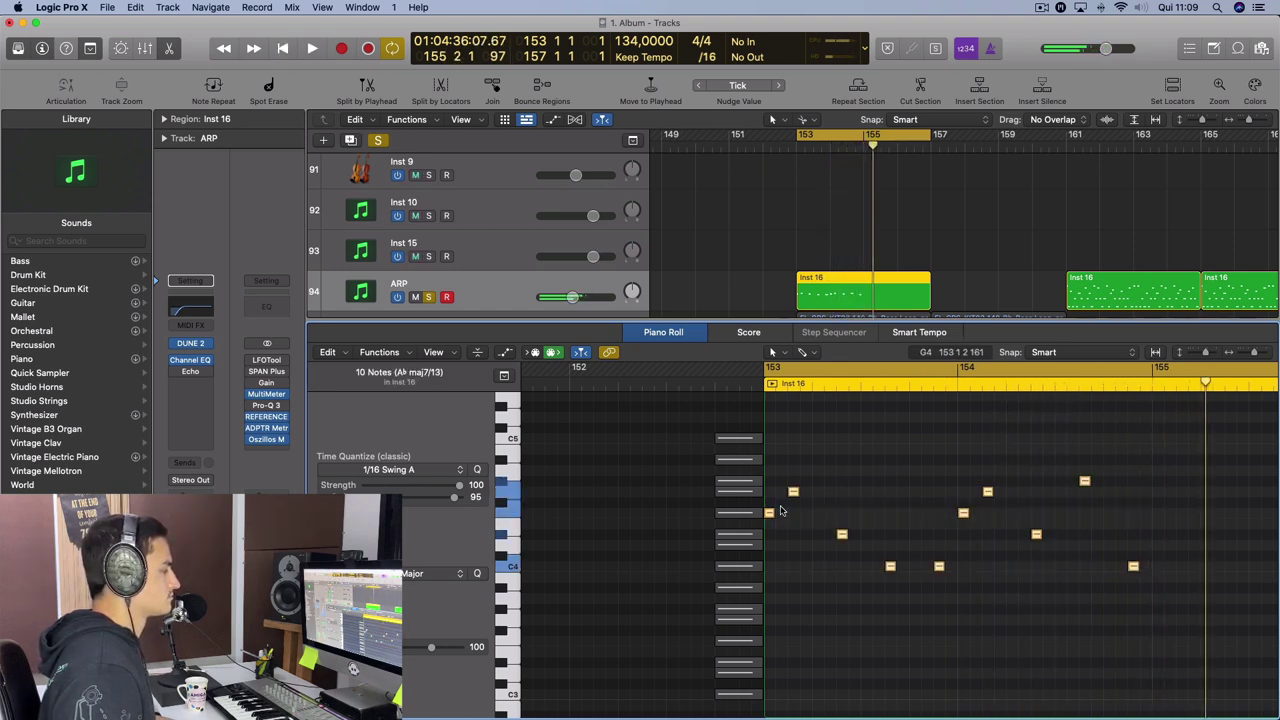
pyautogui.moveTo(769, 514)
pyautogui.mouseDown()
pyautogui.moveTo(781, 514)
pyautogui.moveTo(769, 514)
pyautogui.mouseUp()
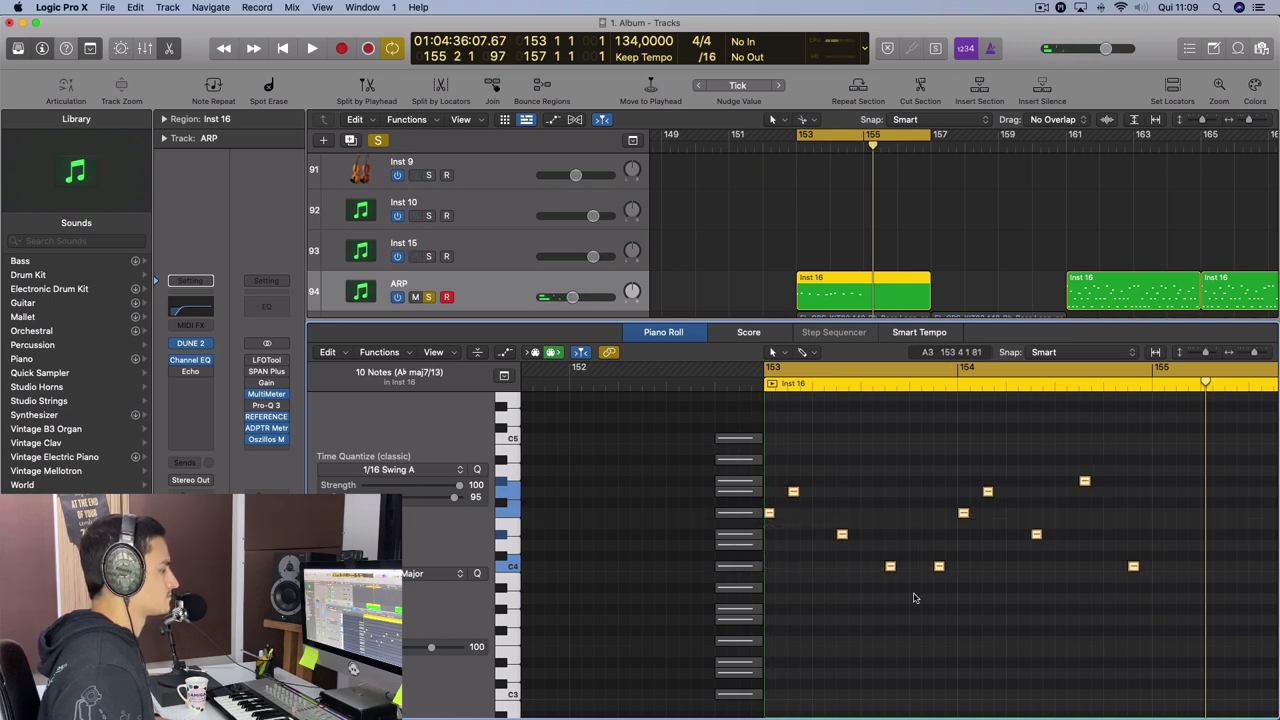
pyautogui.press('space')
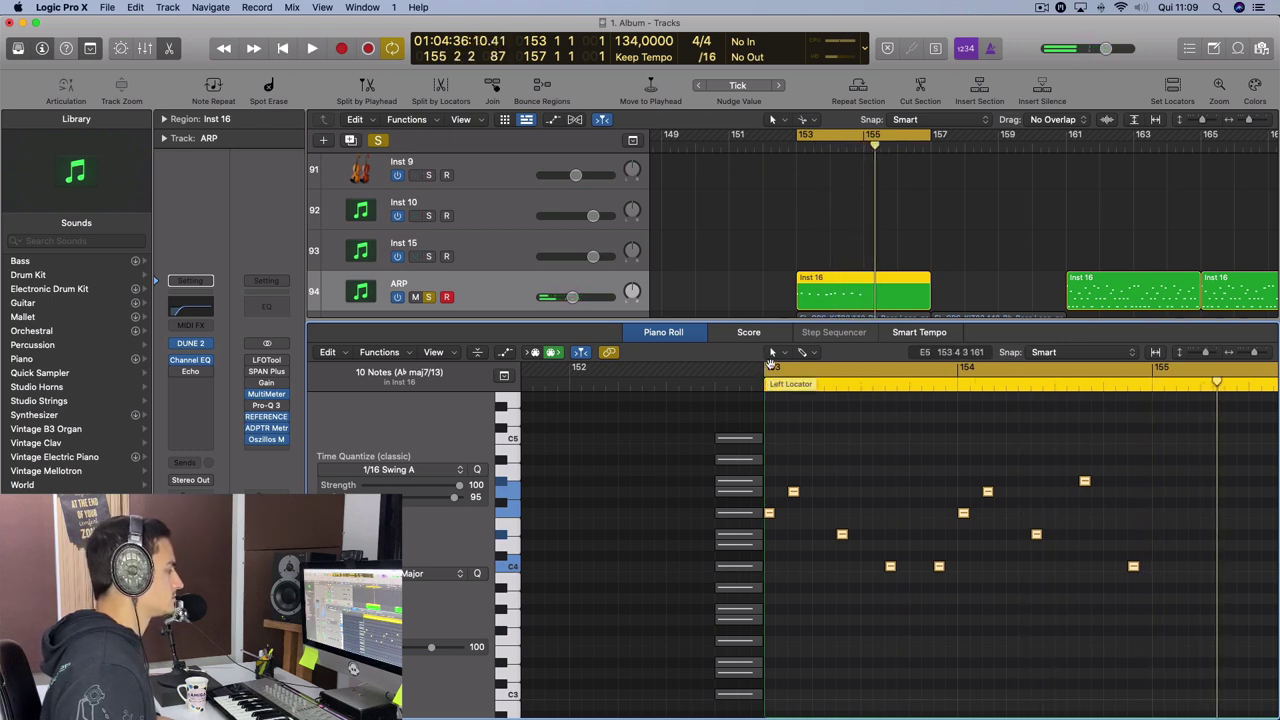
pyautogui.moveTo(766, 370); pyautogui.dragTo(1143, 384)
pyautogui.press('space')
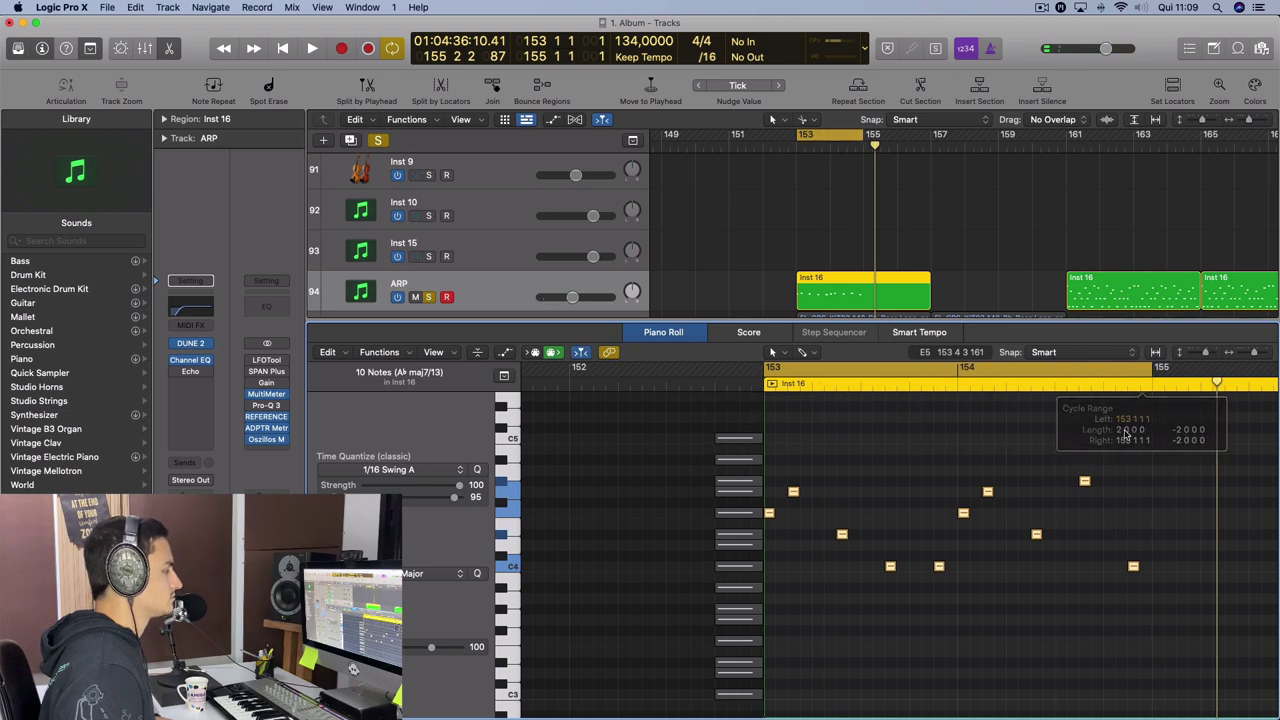
pyautogui.scroll(3, 1121, 437)
pyautogui.scroll(-1, 1121, 437)
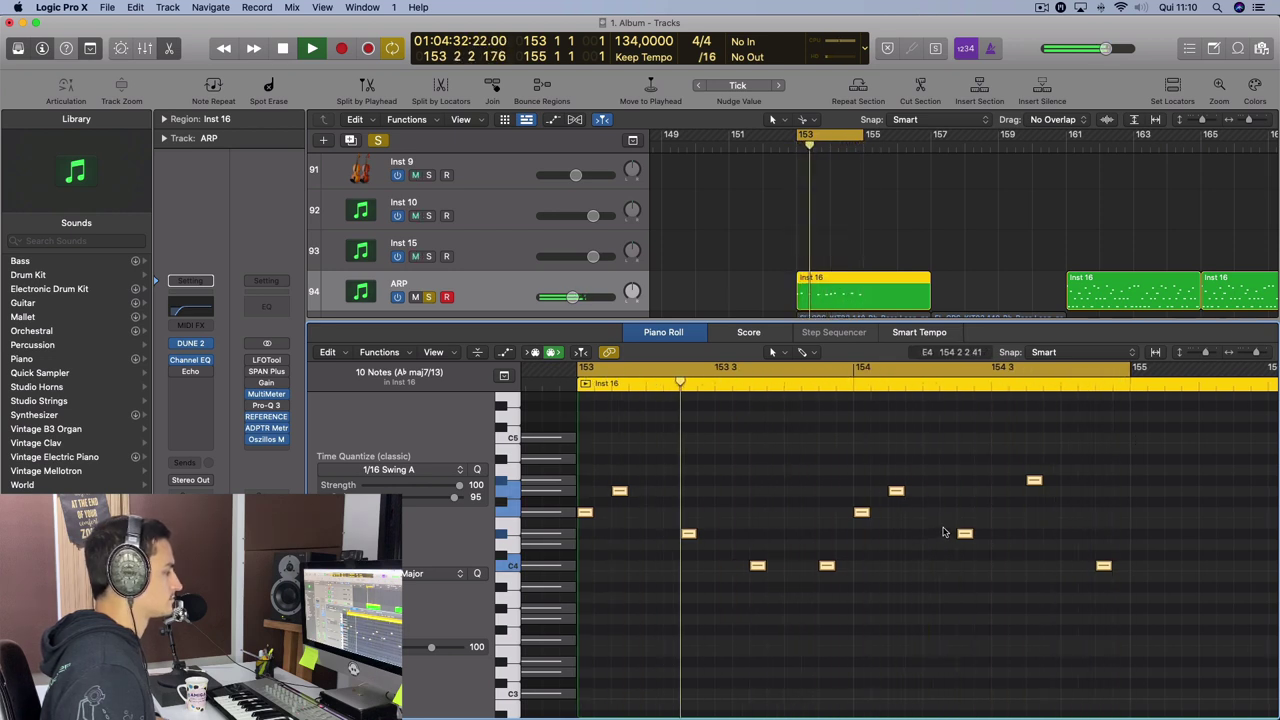
pyautogui.press('space')
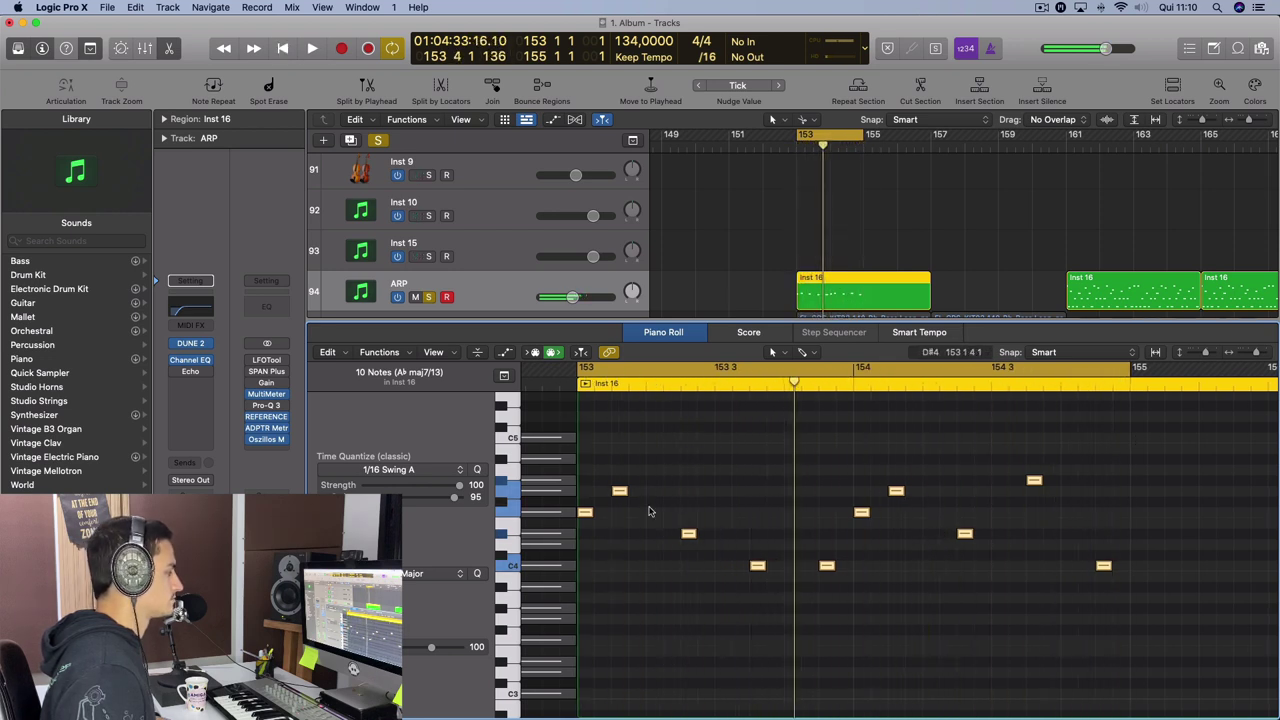
# Add short C4 notes at 153 2 1 and 154 2 1, playing back the loop to check them.
pyautogui.click(651, 566)
pyautogui.press('space')
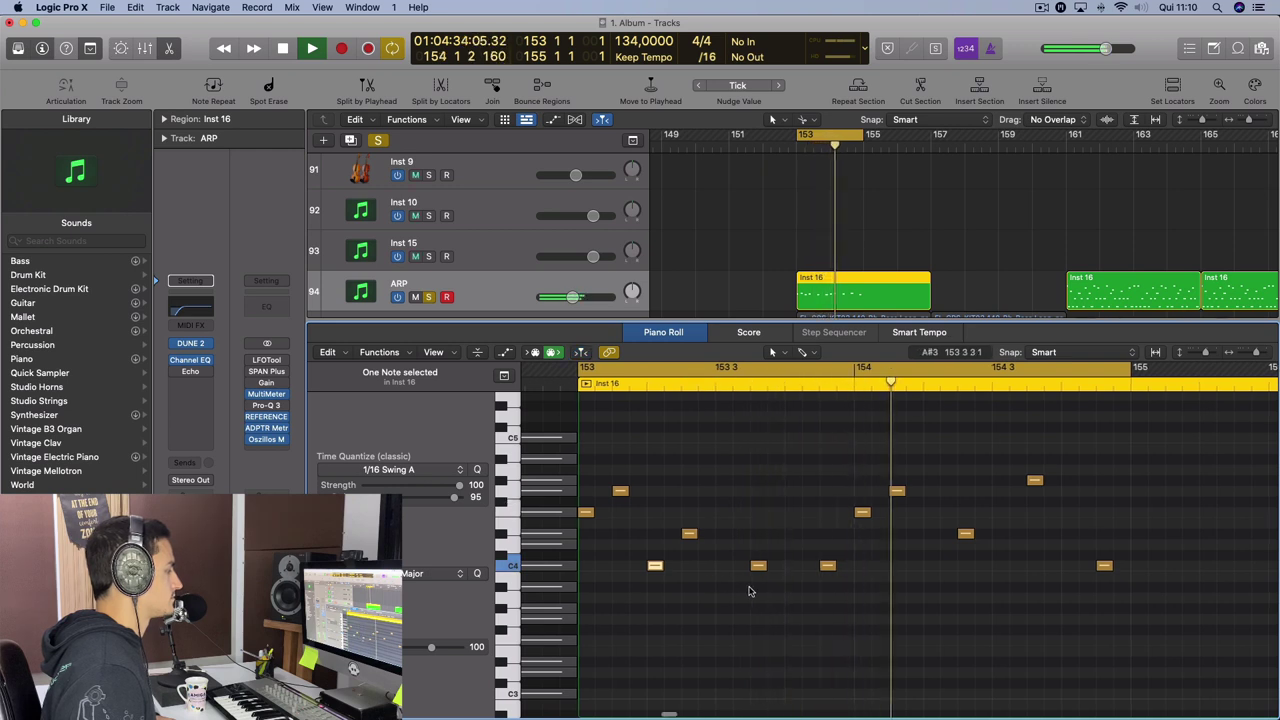
pyautogui.hscroll(-2, 740, 585)
pyautogui.press('space')
pyautogui.press('space')
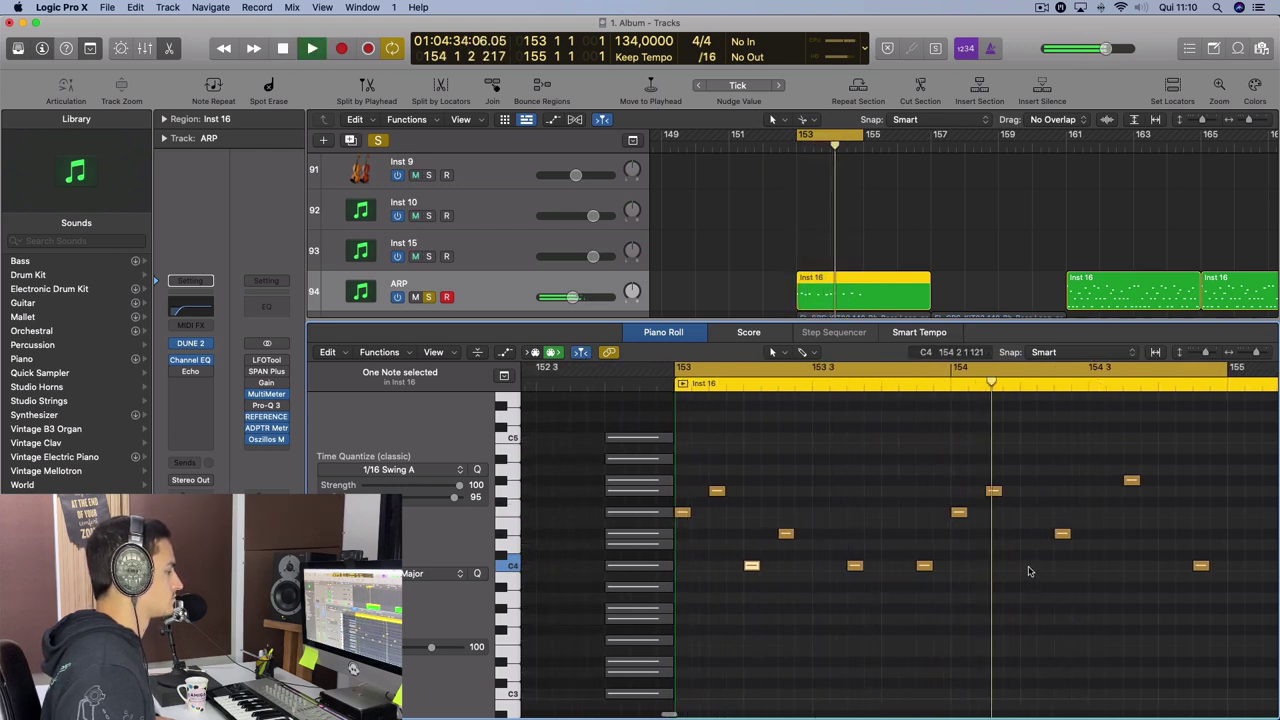
pyautogui.press('space')
pyautogui.press('space')
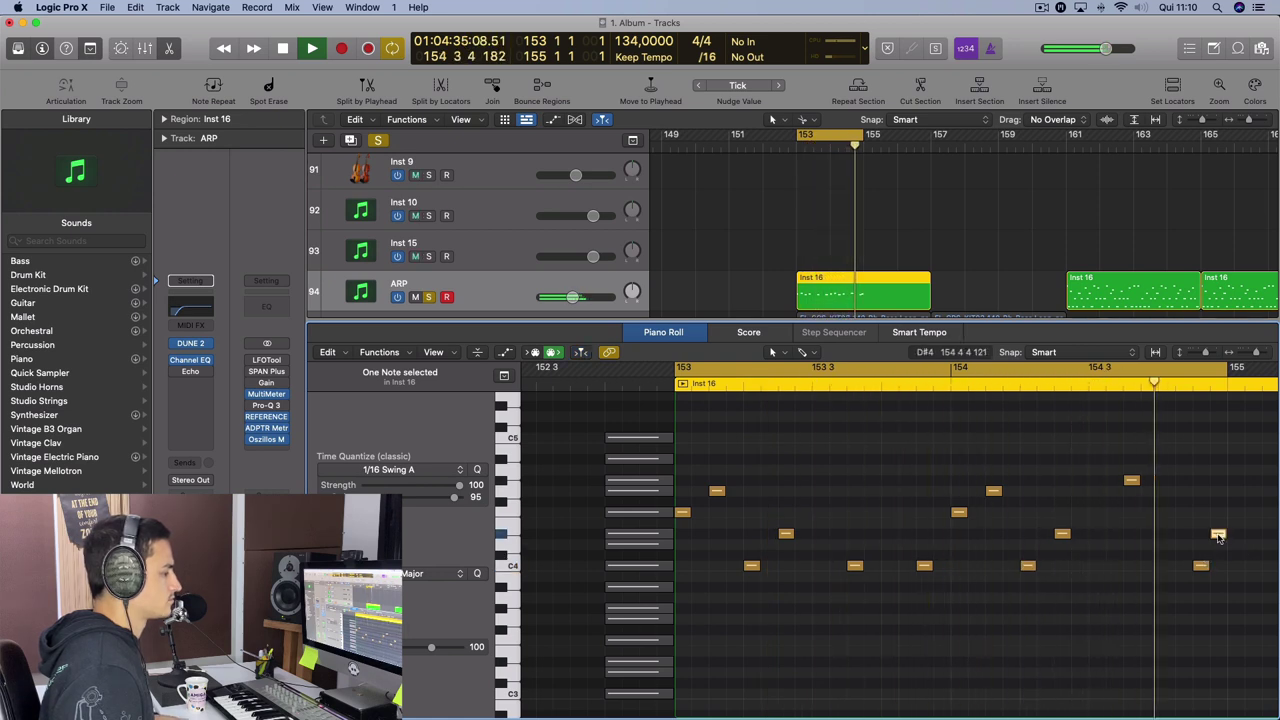
# Position the D#4 note from the end of bar 154 at 154 4 1 as G4, and raise the C4 at 154 4 3 to D#4.
pyautogui.click(1217, 535)
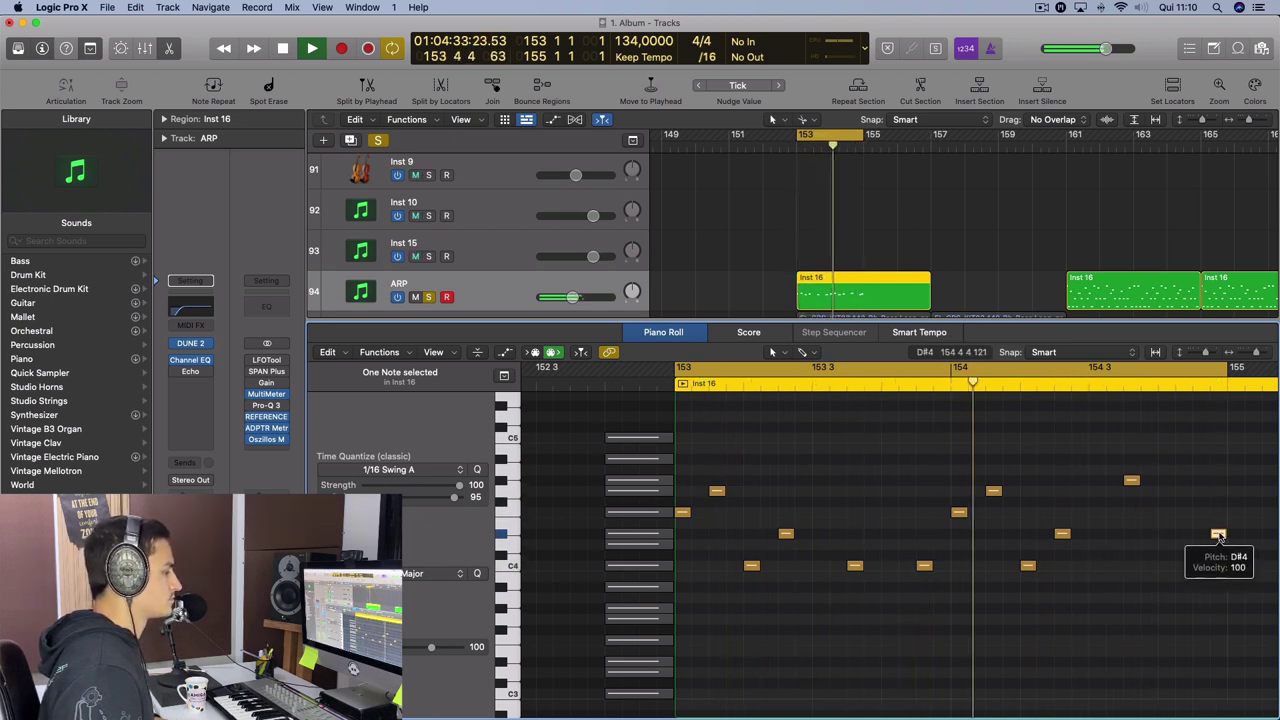
pyautogui.moveTo(1219, 536); pyautogui.dragTo(1168, 513)
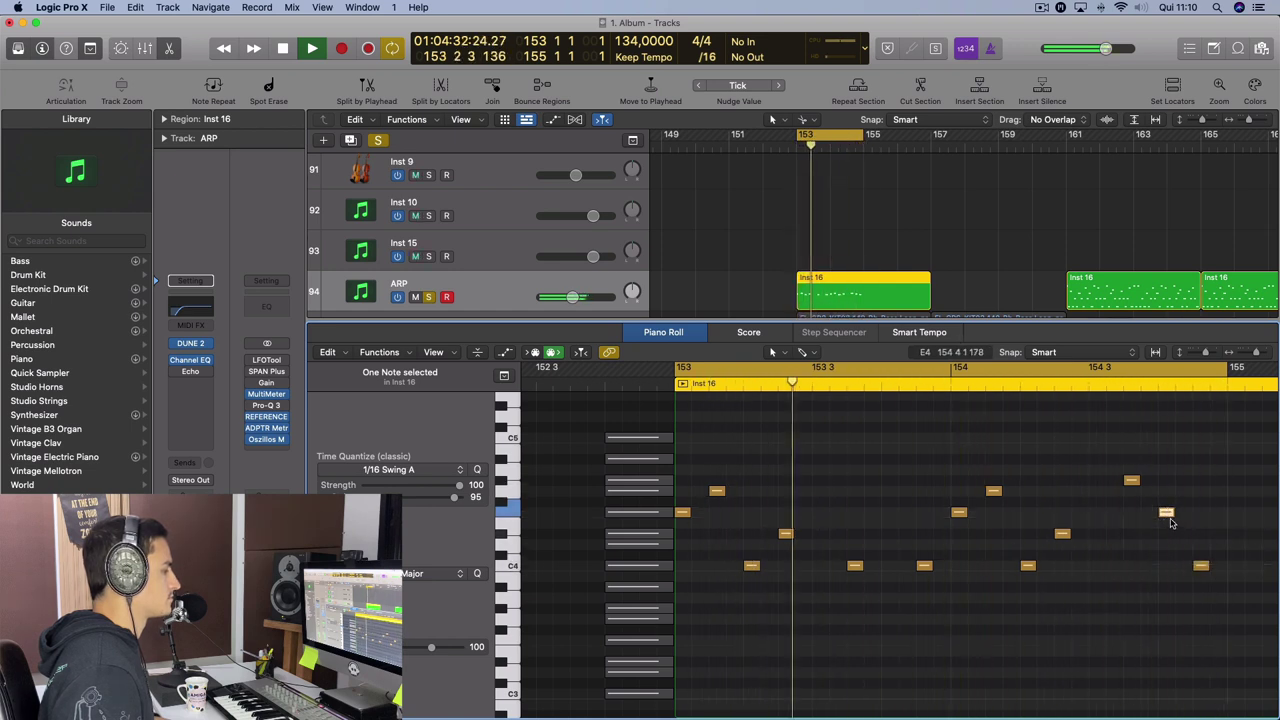
pyautogui.moveTo(1166, 513); pyautogui.dragTo(1166, 492)
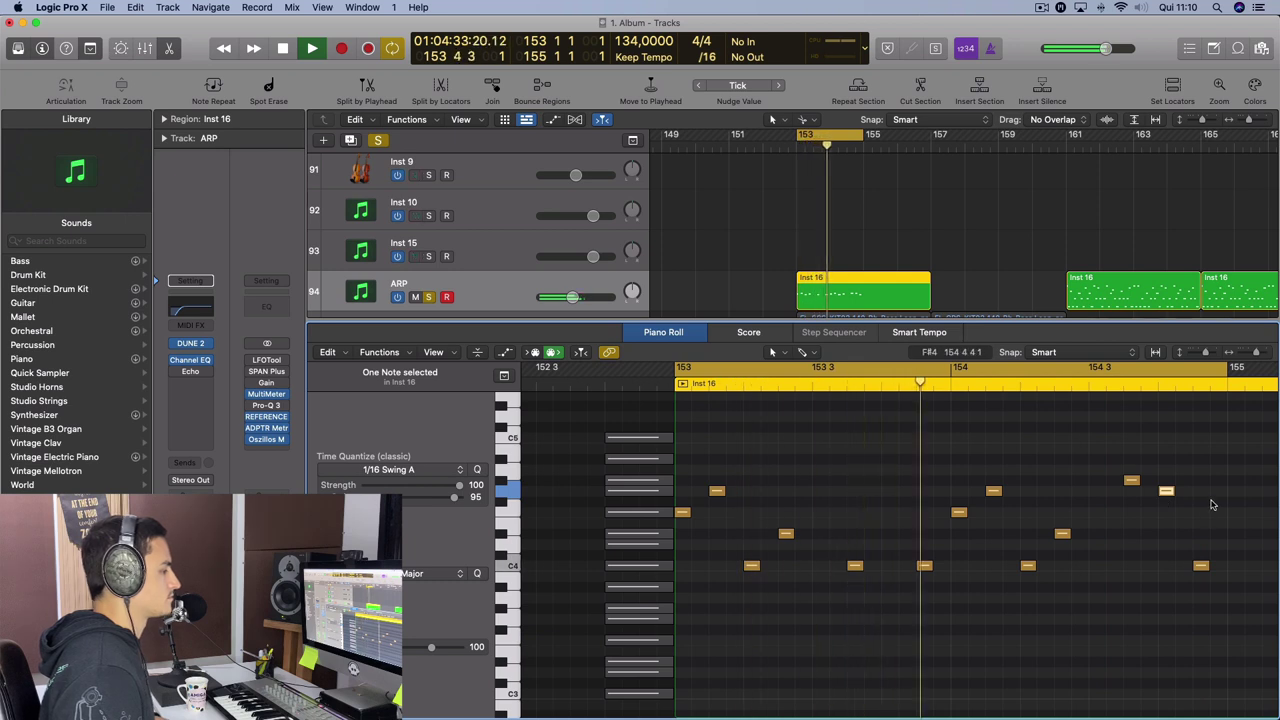
pyautogui.hscroll(4, 1211, 505)
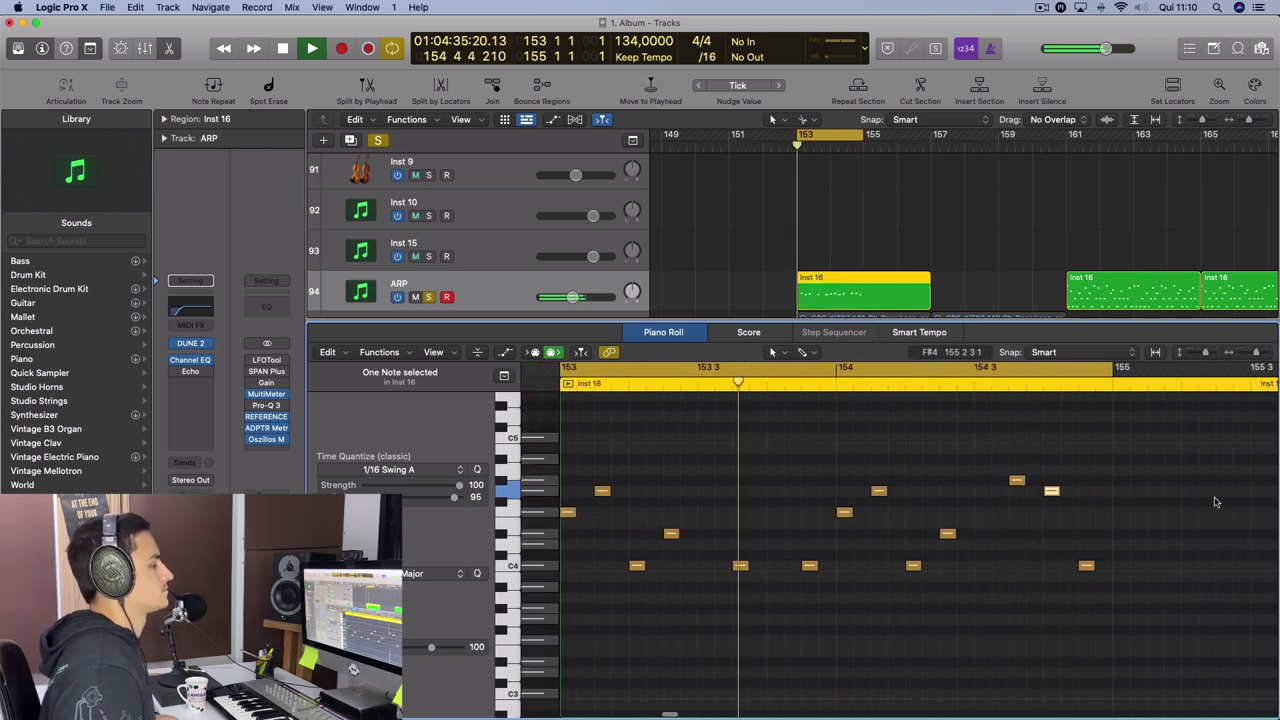
pyautogui.hscroll(-3, 1225, 499)
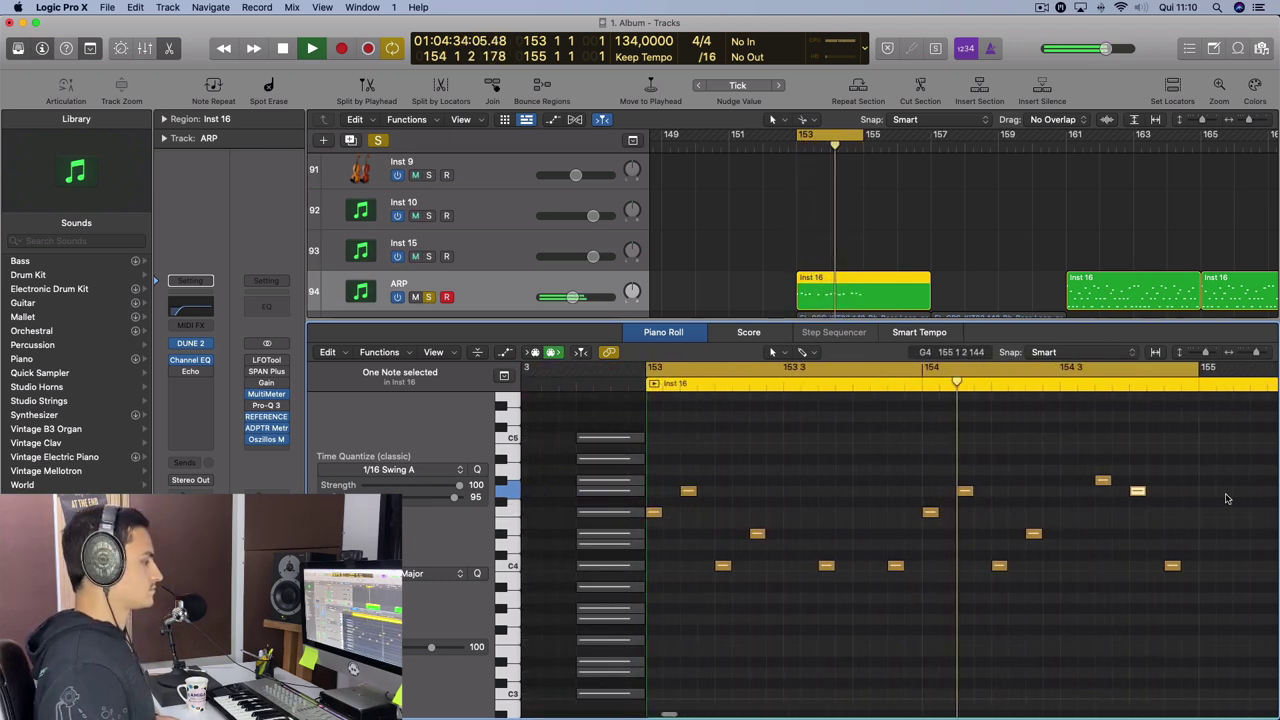
pyautogui.click(1136, 492)
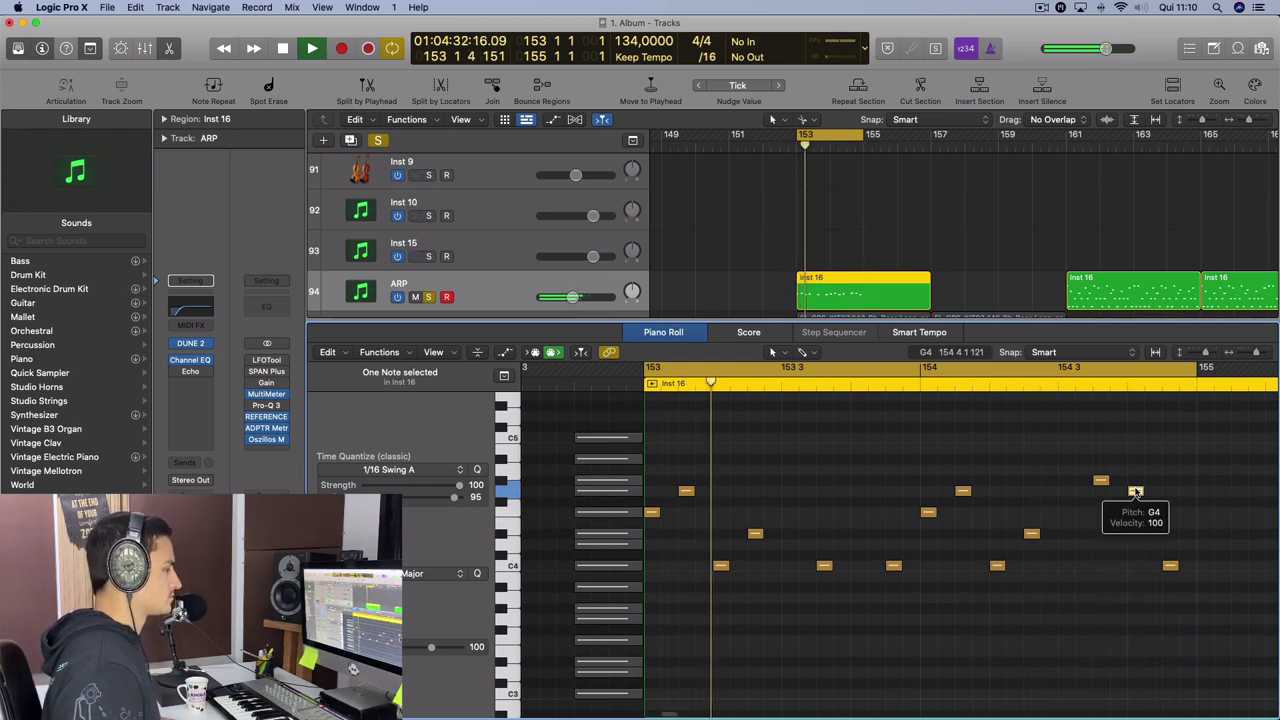
pyautogui.moveTo(1136, 492)
pyautogui.mouseDown()
pyautogui.moveTo(1136, 463)
pyautogui.moveTo(1136, 500)
pyautogui.mouseUp()
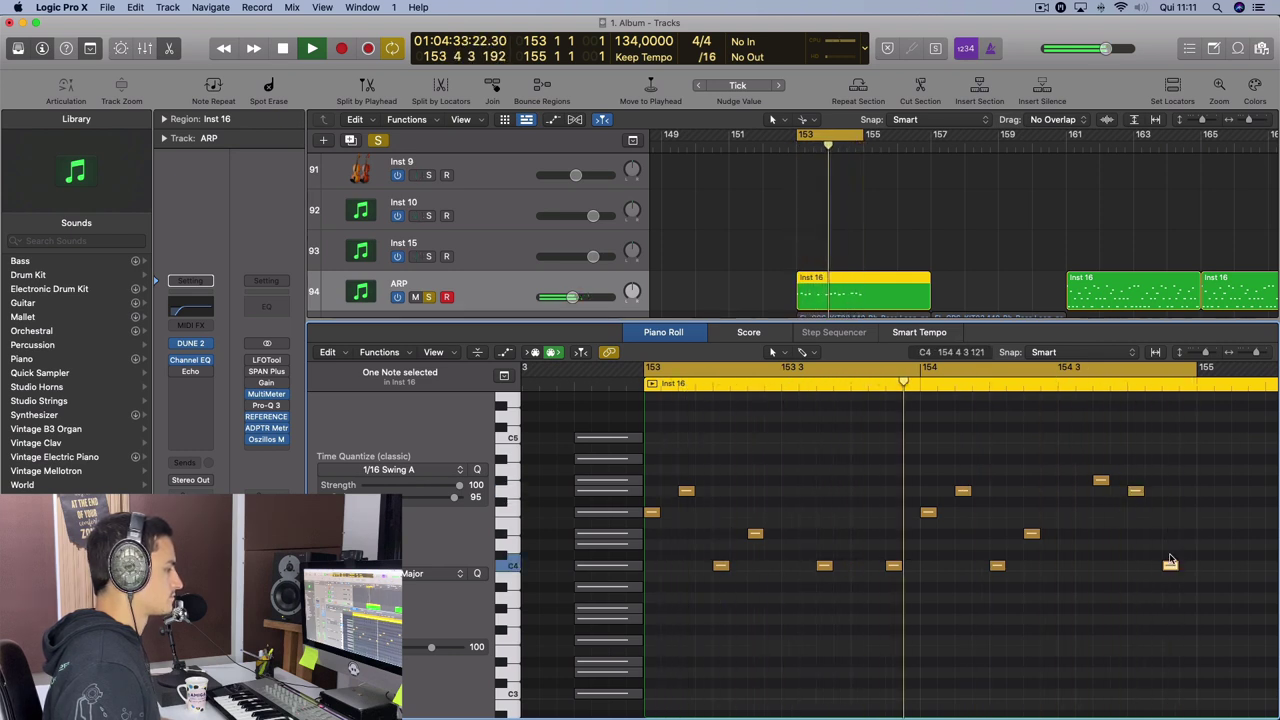
pyautogui.moveTo(1170, 567); pyautogui.dragTo(1171, 540)
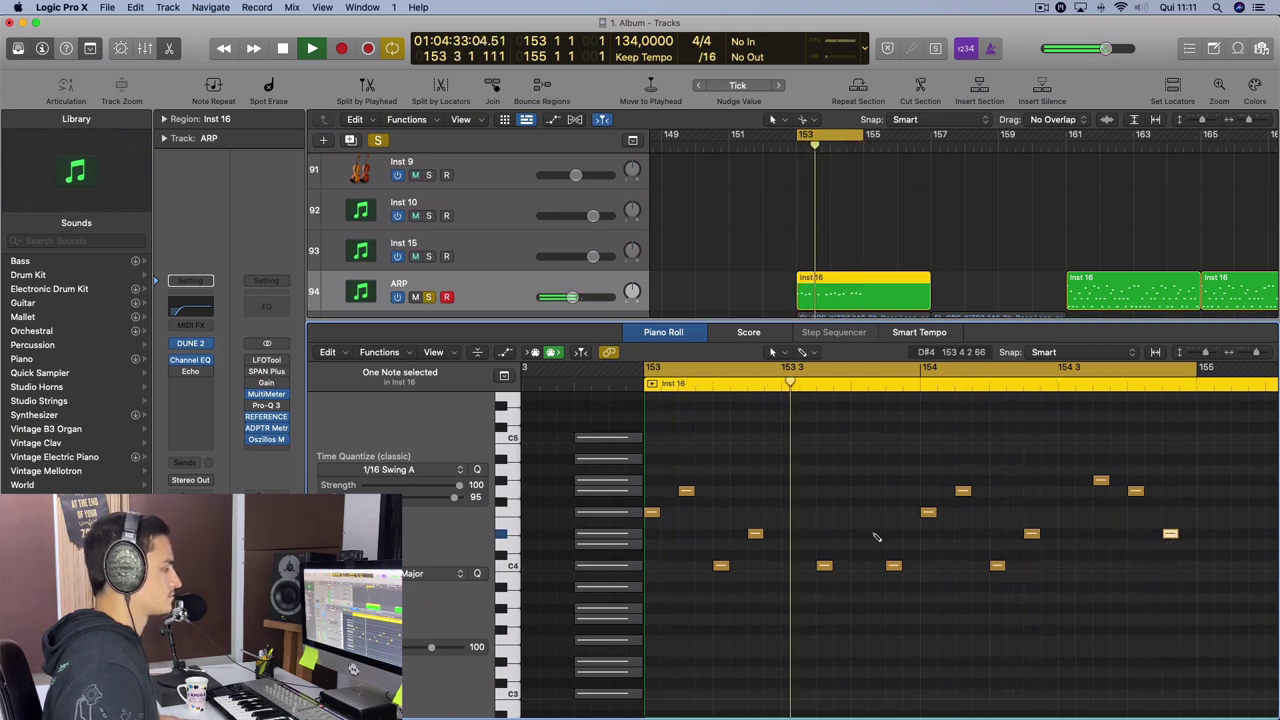
# Add a short note at 153 4 1, set its pitch to G4, and play back the loop.
pyautogui.moveTo(876, 535); pyautogui.dragTo(859, 535)
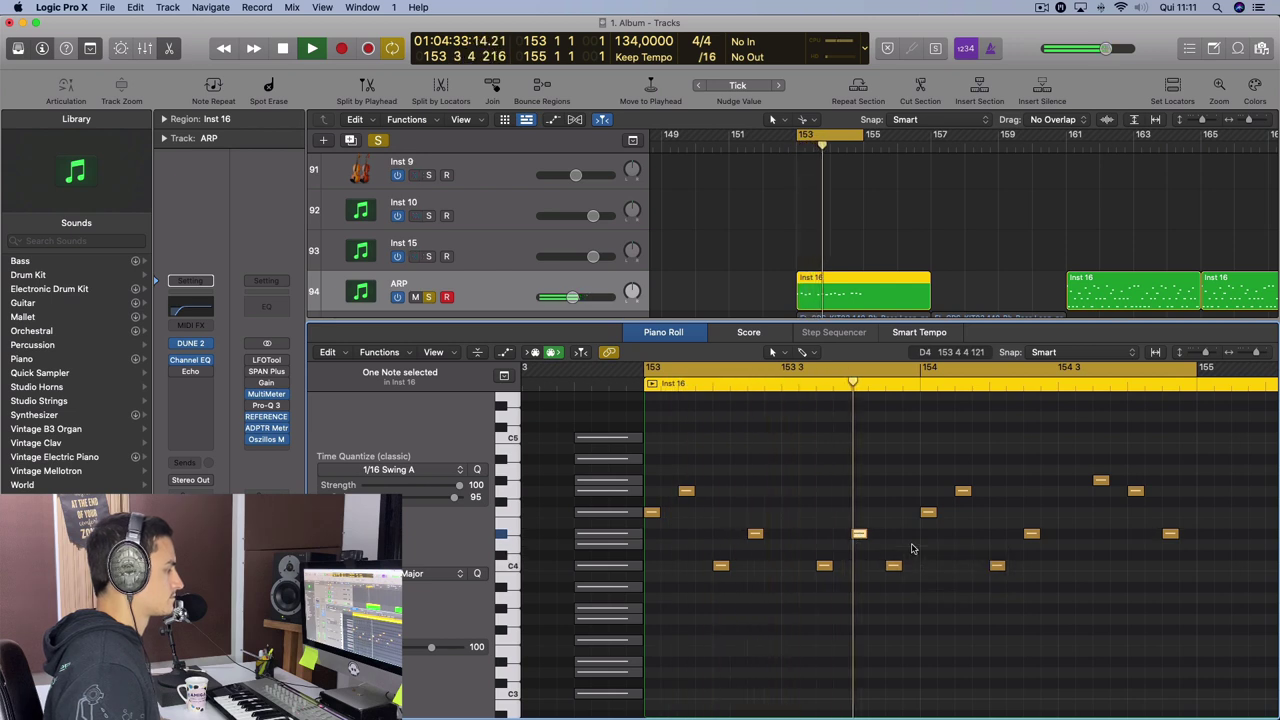
pyautogui.press('space')
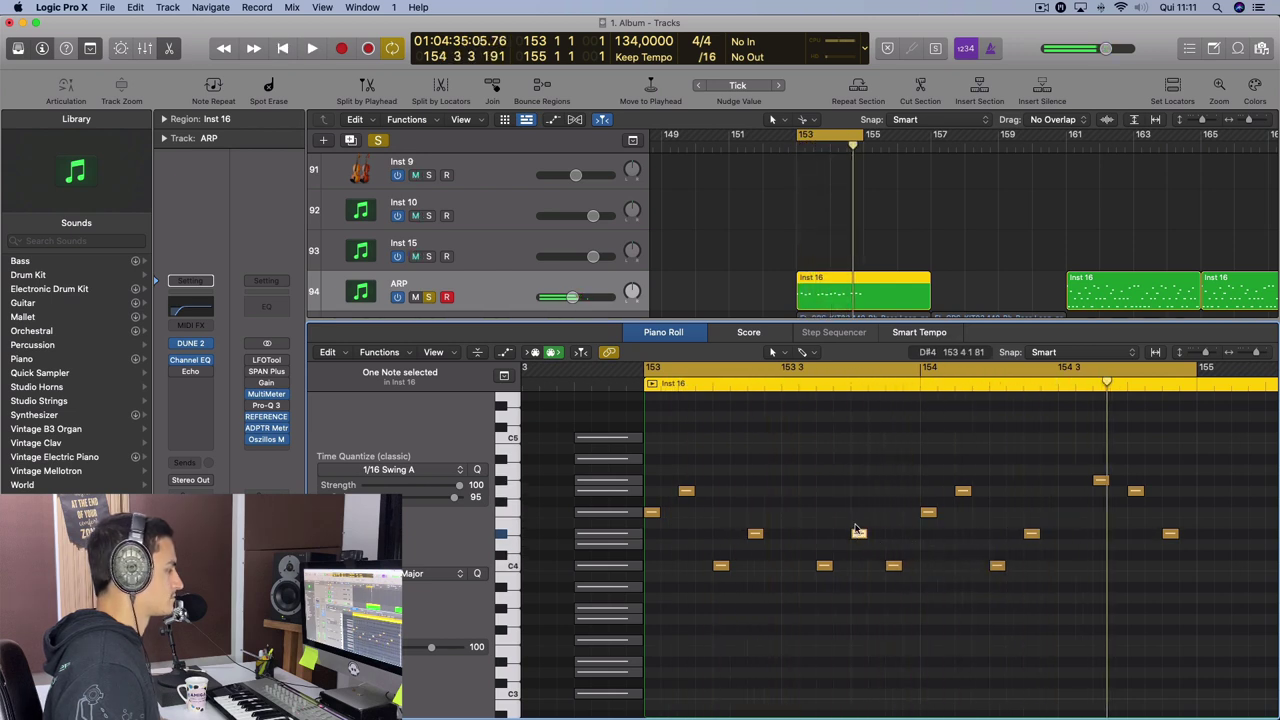
pyautogui.moveTo(859, 534); pyautogui.dragTo(858, 493)
pyautogui.press('space')
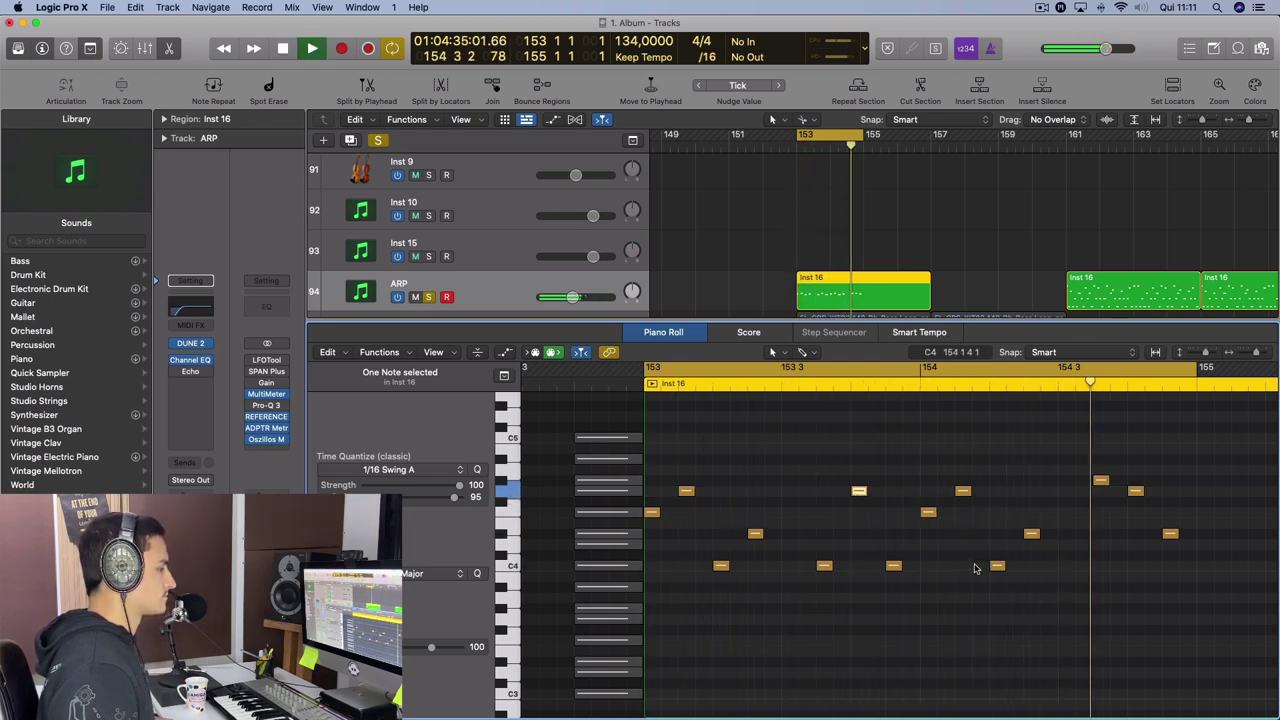
# Add a short F4 note, settling it at 153 3 1, and a short D#4 note at 154 3 2, and restart playback.
pyautogui.click(807, 514)
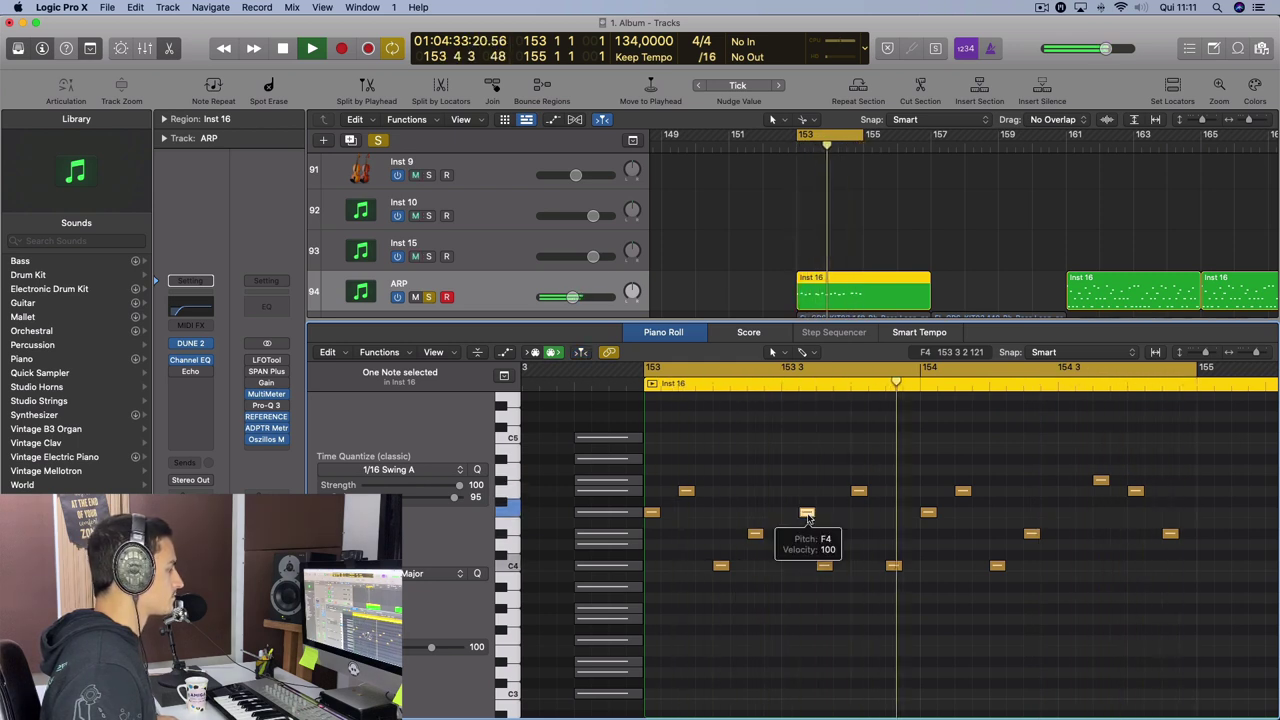
pyautogui.keyDown('super'); pyautogui.click(1084, 524); pyautogui.keyUp('super')
pyautogui.moveTo(1084, 524); pyautogui.dragTo(1084, 534)
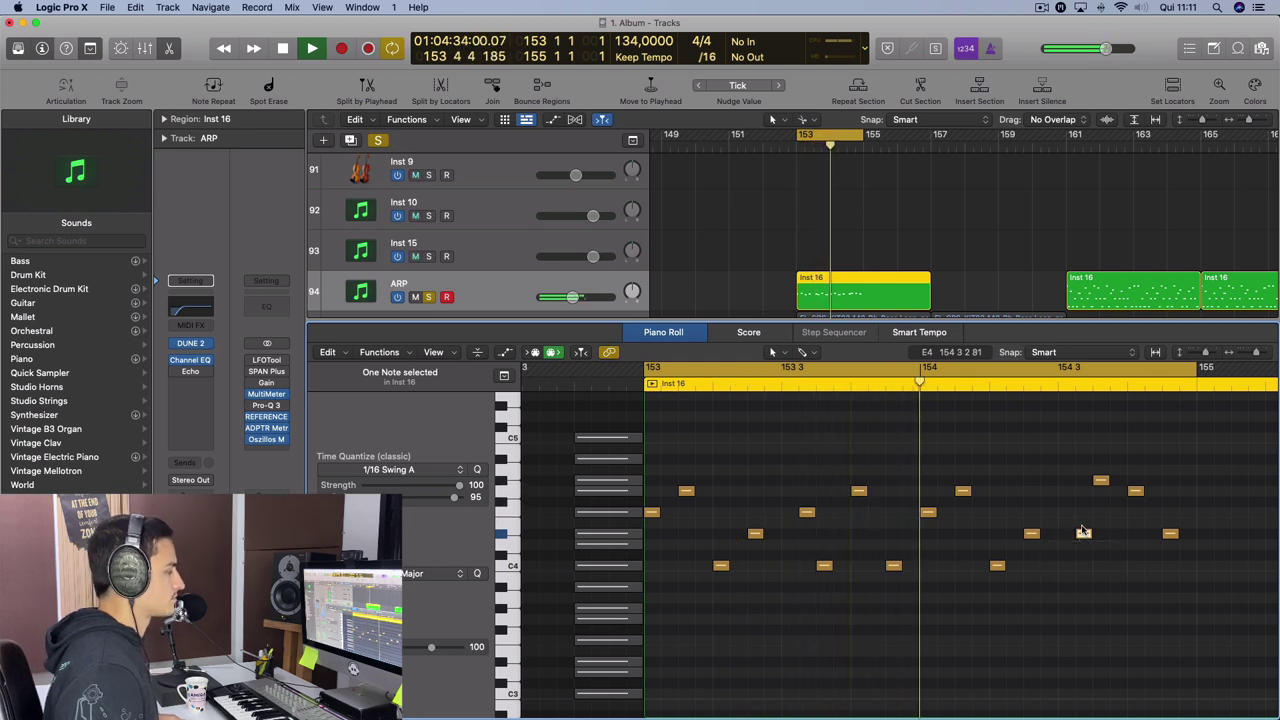
pyautogui.press('space')
pyautogui.moveTo(807, 512); pyautogui.dragTo(789, 512)
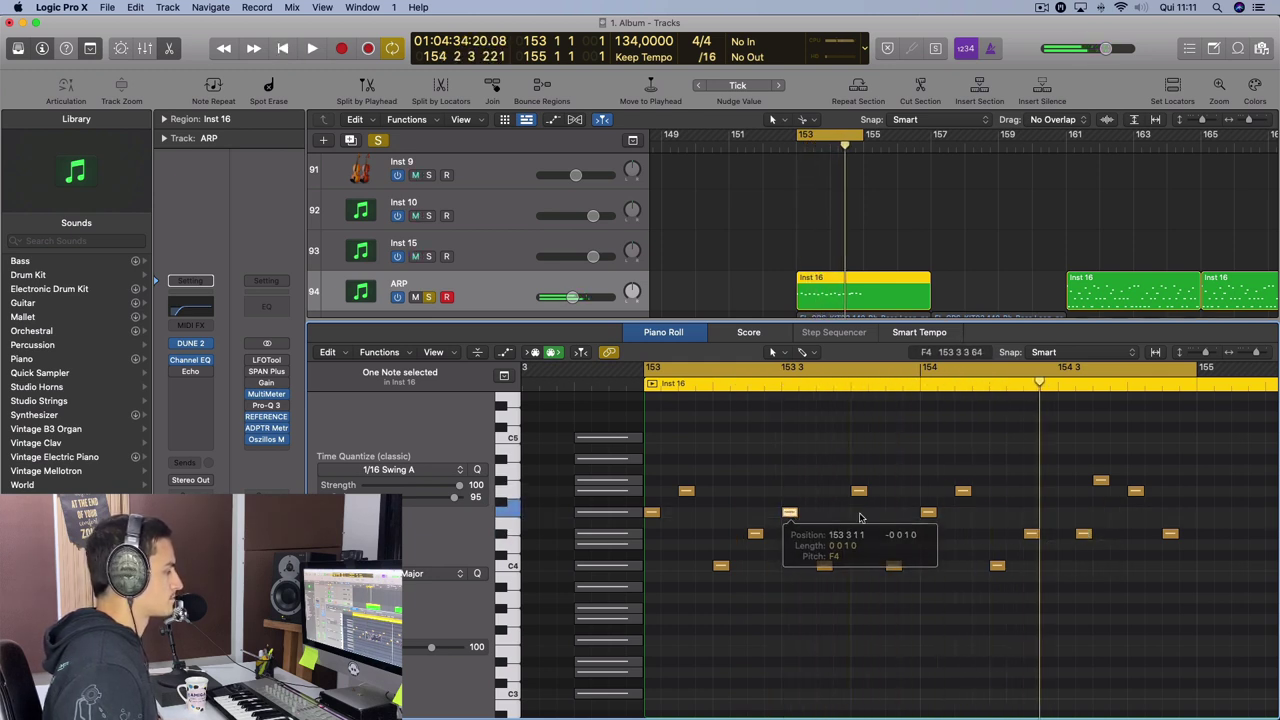
pyautogui.press('space')
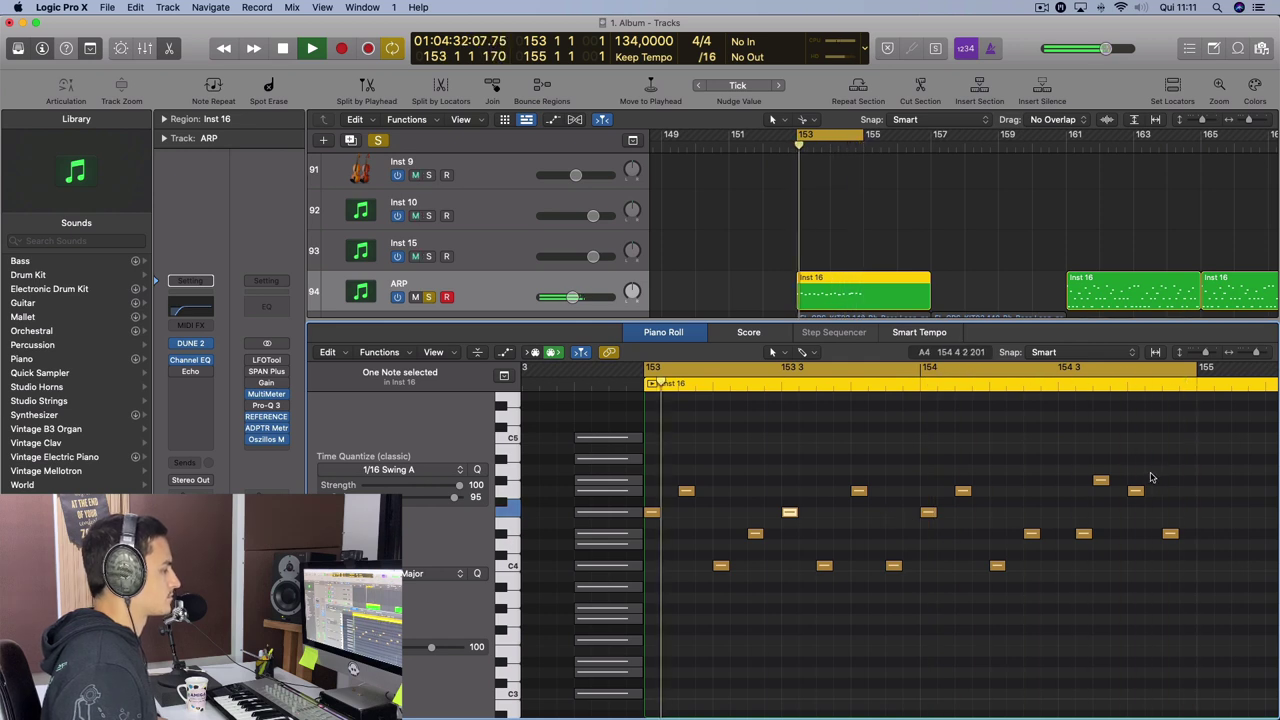
# Move the D#4 note at 154 3 2 to 154 3 1 and raise it to G4 while the loop plays.
pyautogui.press('space')
pyautogui.click(1101, 481)
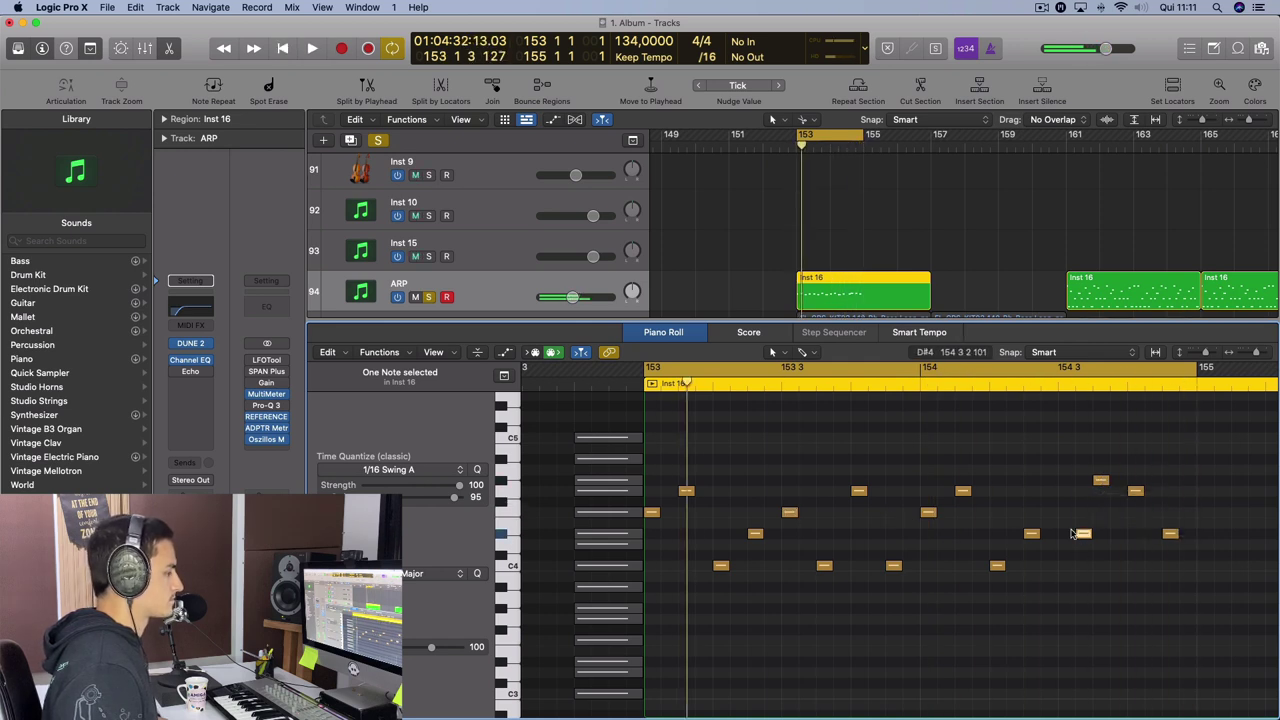
pyautogui.moveTo(1072, 533); pyautogui.dragTo(1053, 529)
pyautogui.press('space')
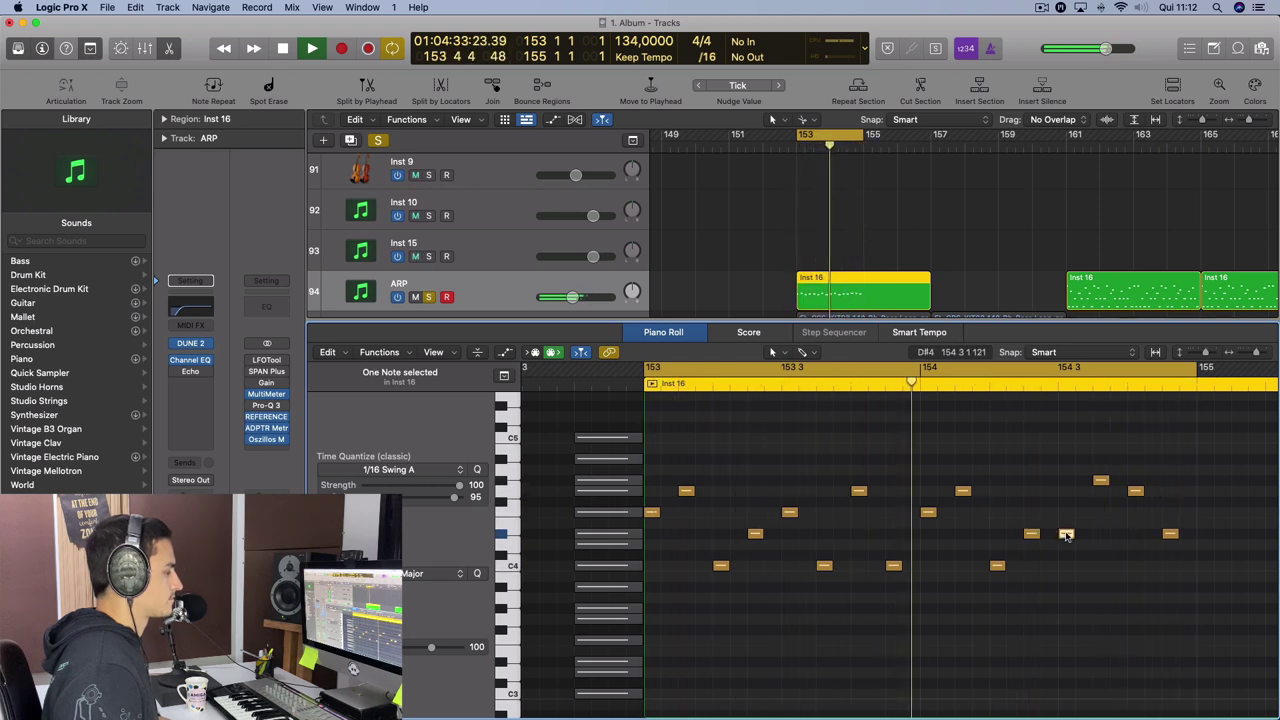
pyautogui.moveTo(1064, 533); pyautogui.dragTo(1066, 516)
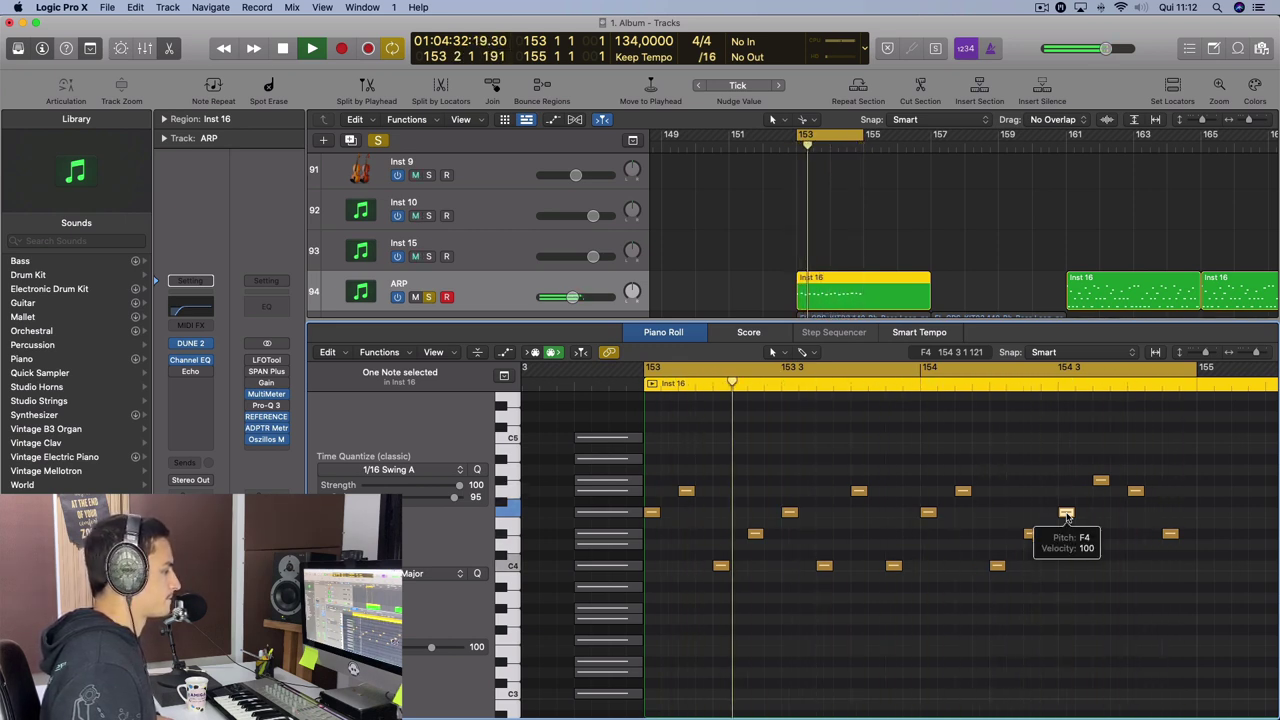
pyautogui.moveTo(1066, 515); pyautogui.dragTo(1067, 498)
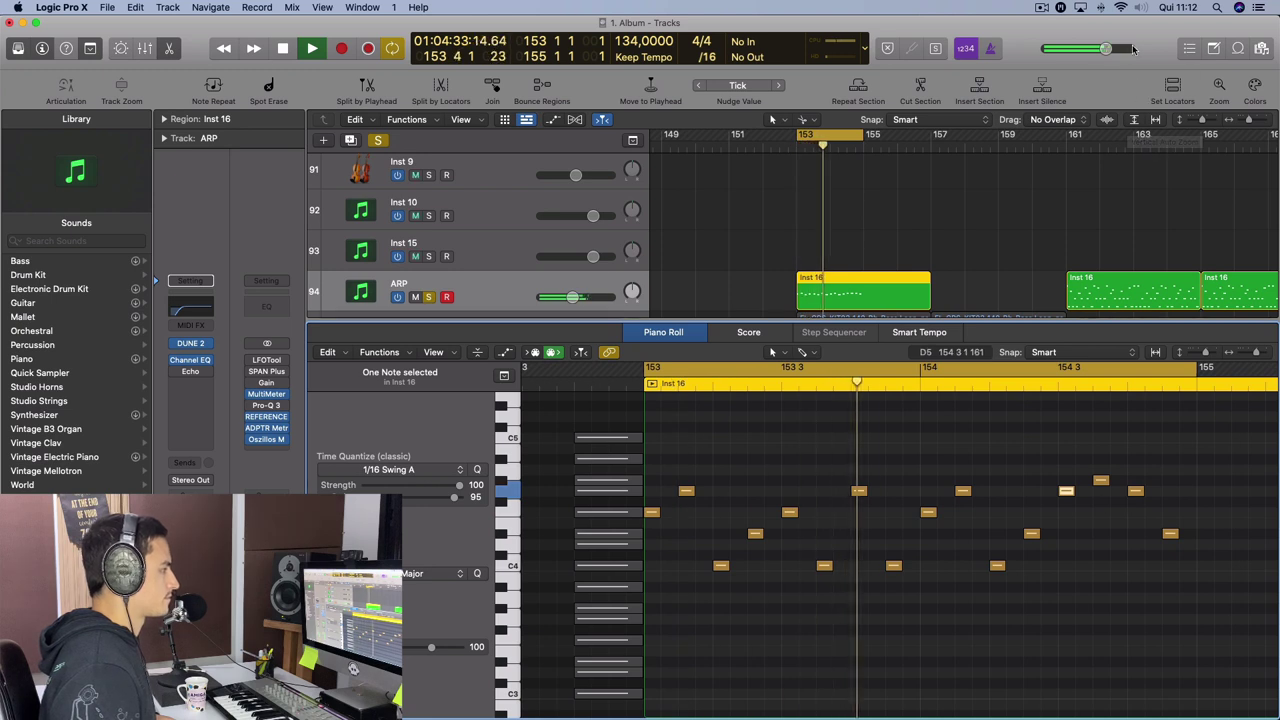
# Switch the system sound output to Telestream Audio Capture, and stop the loop's playback.
pyautogui.click(1140, 8)
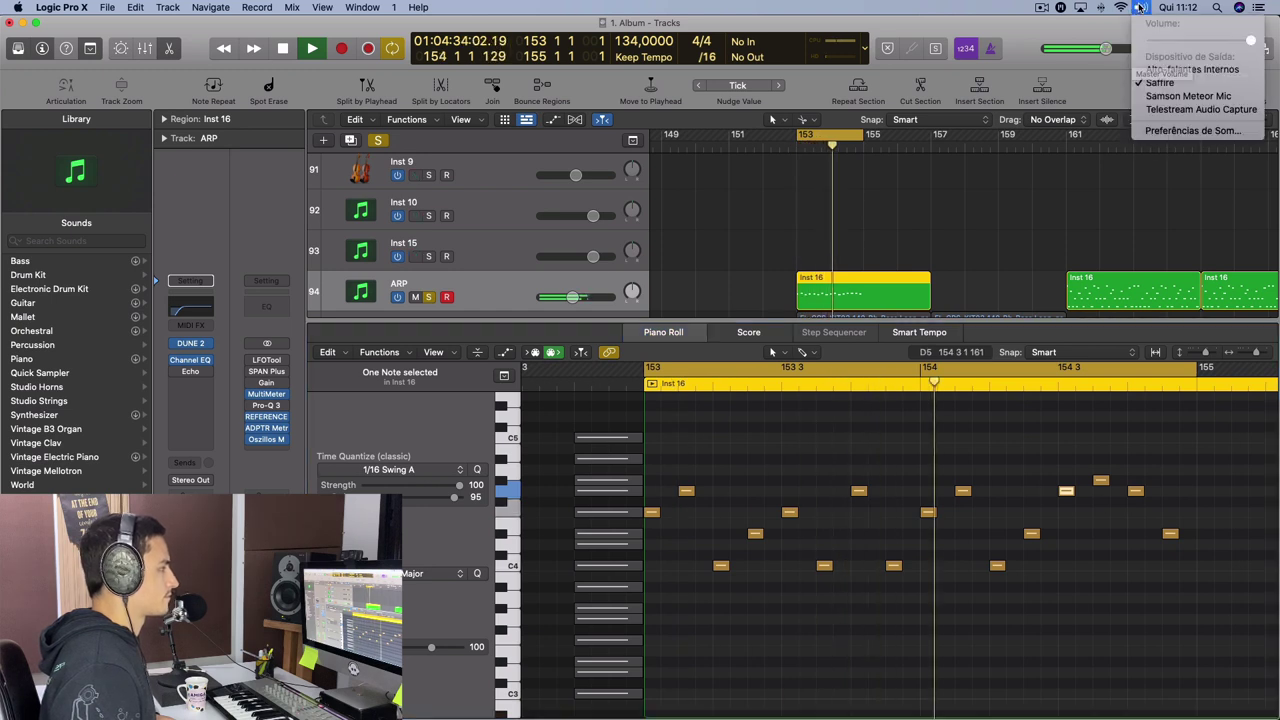
pyautogui.click(1185, 110)
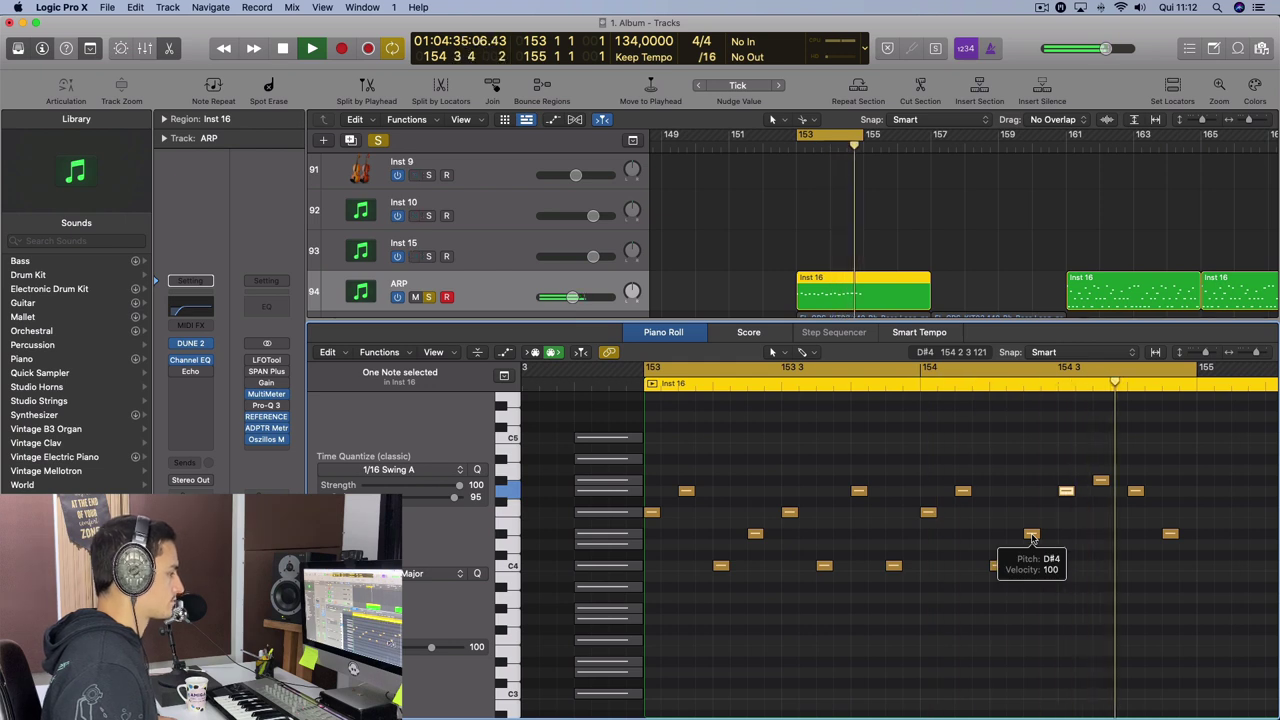
pyautogui.press('space')
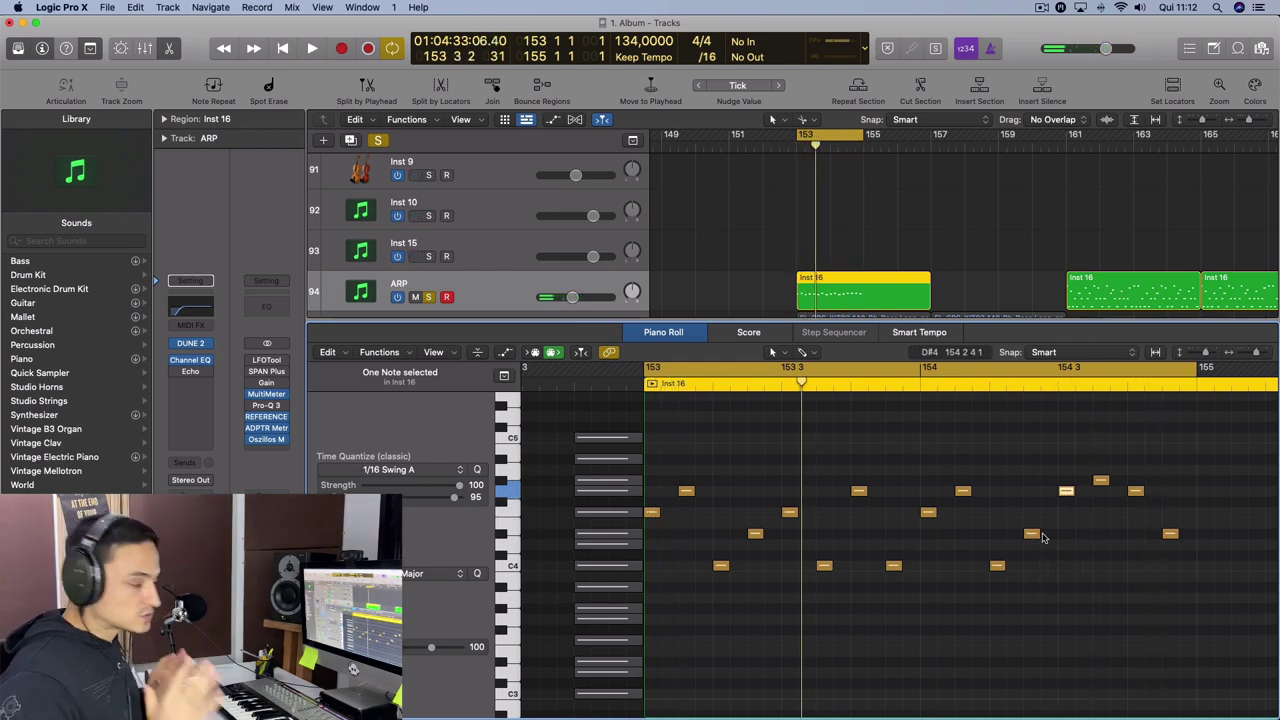
pyautogui.scroll(-2, 1046, 535)
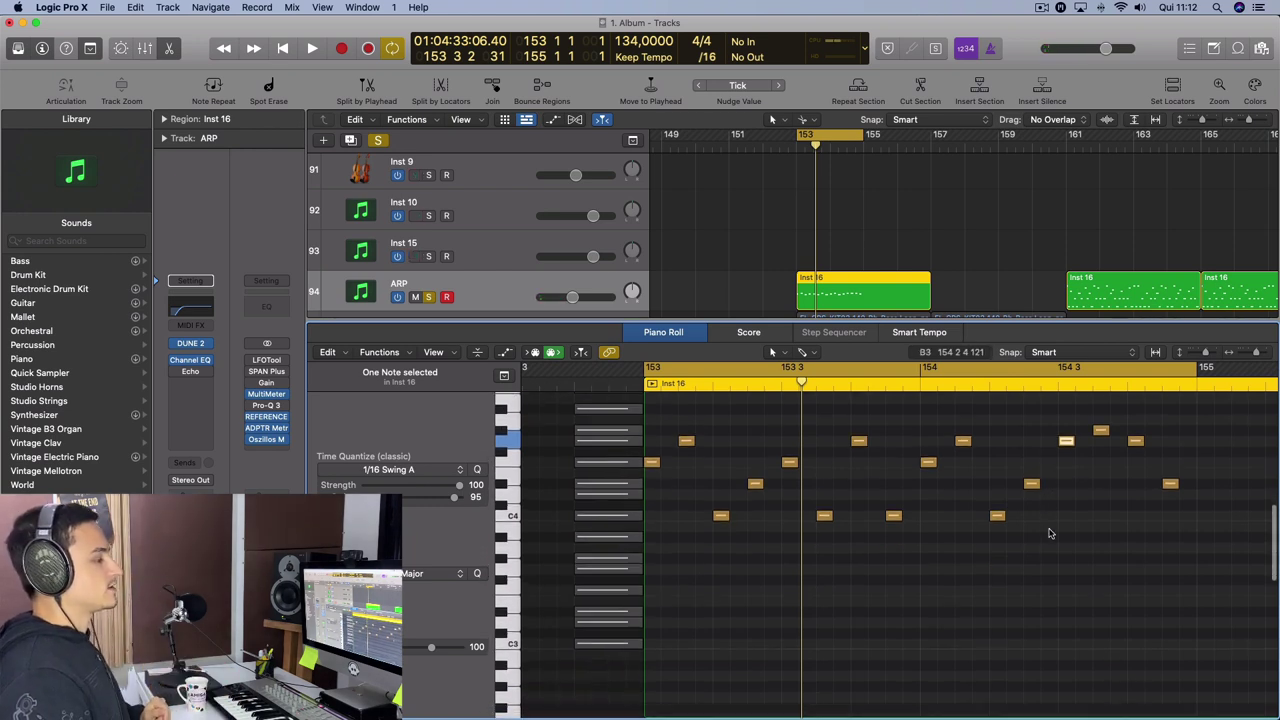
pyautogui.hscroll(-1, 1049, 533)
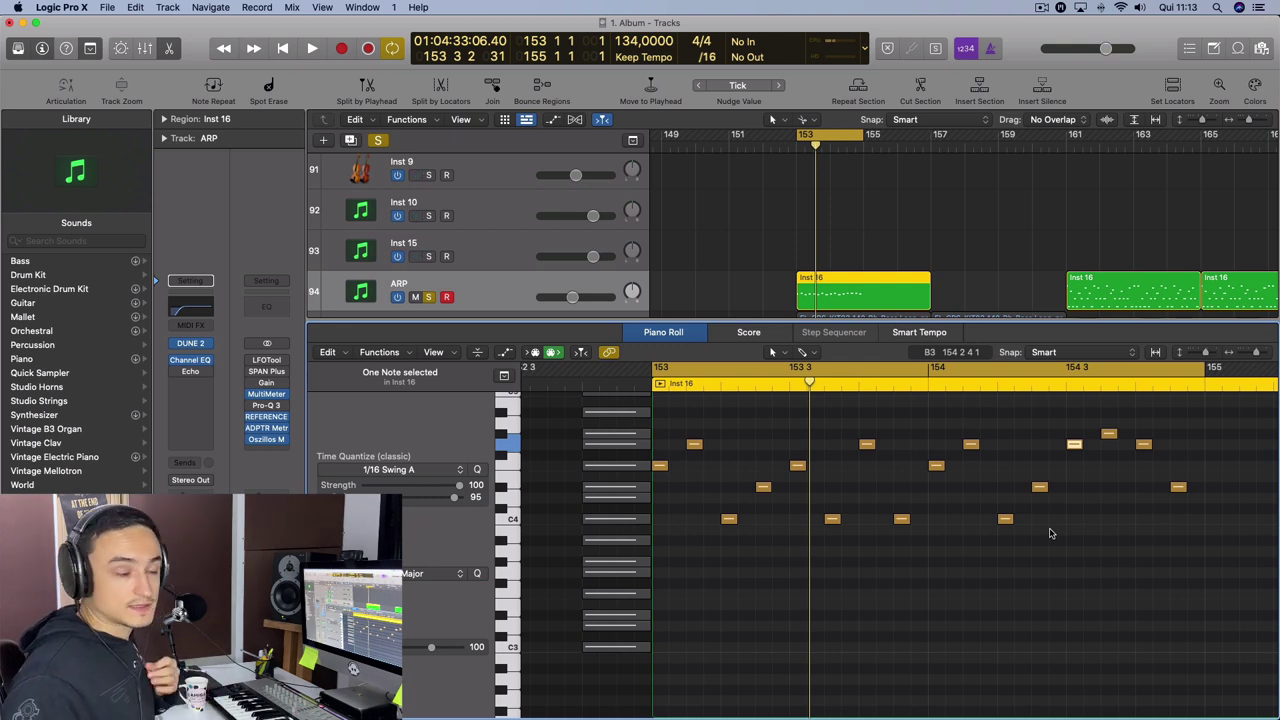
# Fill the gaps between the melody notes across bars 153 and 154 with short C3 and G3 notes, ending on C3.
pyautogui.click(677, 650)
pyautogui.moveTo(732, 649)
pyautogui.mouseDown()
pyautogui.moveTo(677, 650)
pyautogui.moveTo(696, 651)
pyautogui.moveTo(697, 586)
pyautogui.moveTo(716, 587)
pyautogui.mouseUp()
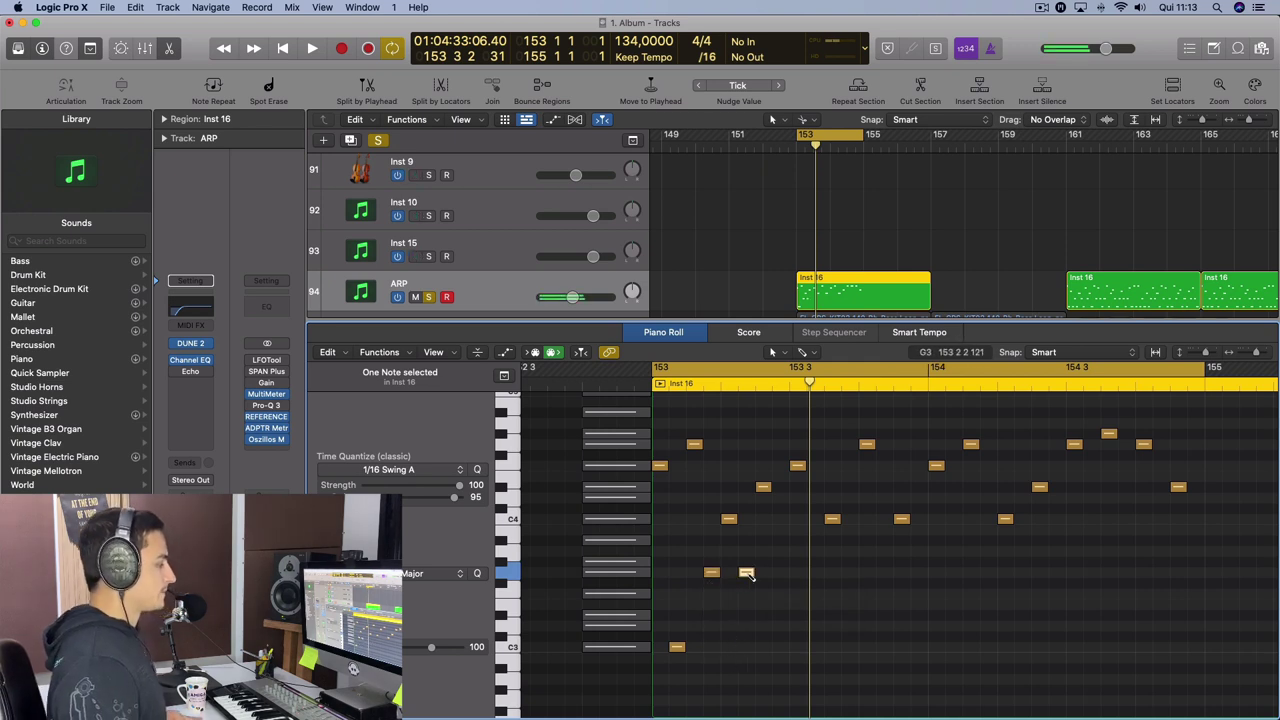
pyautogui.click(780, 647)
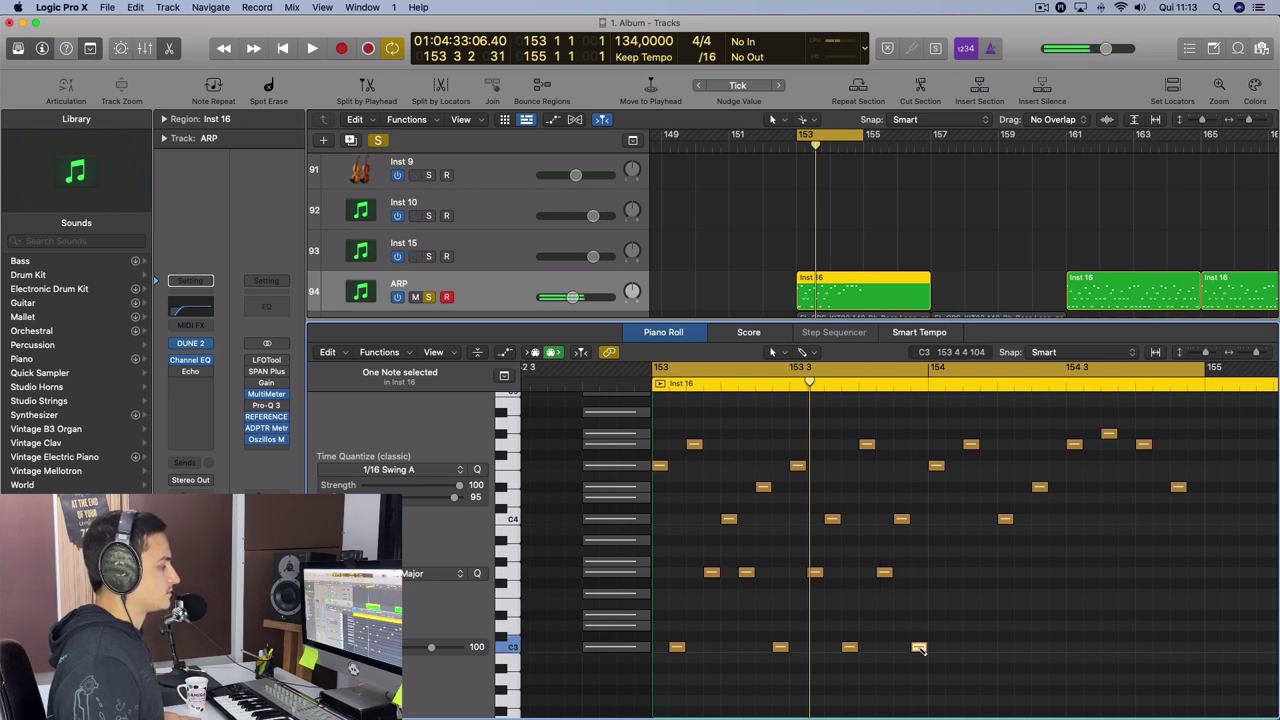
pyautogui.click(919, 647)
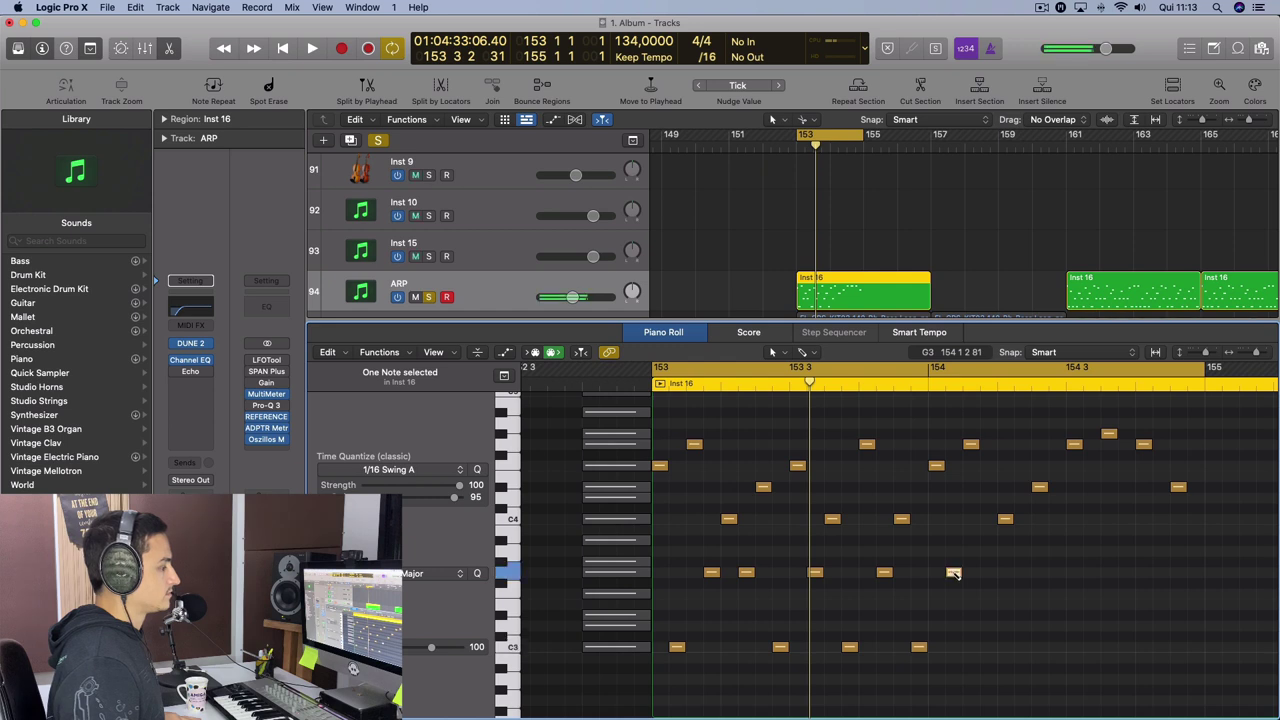
pyautogui.click(989, 647)
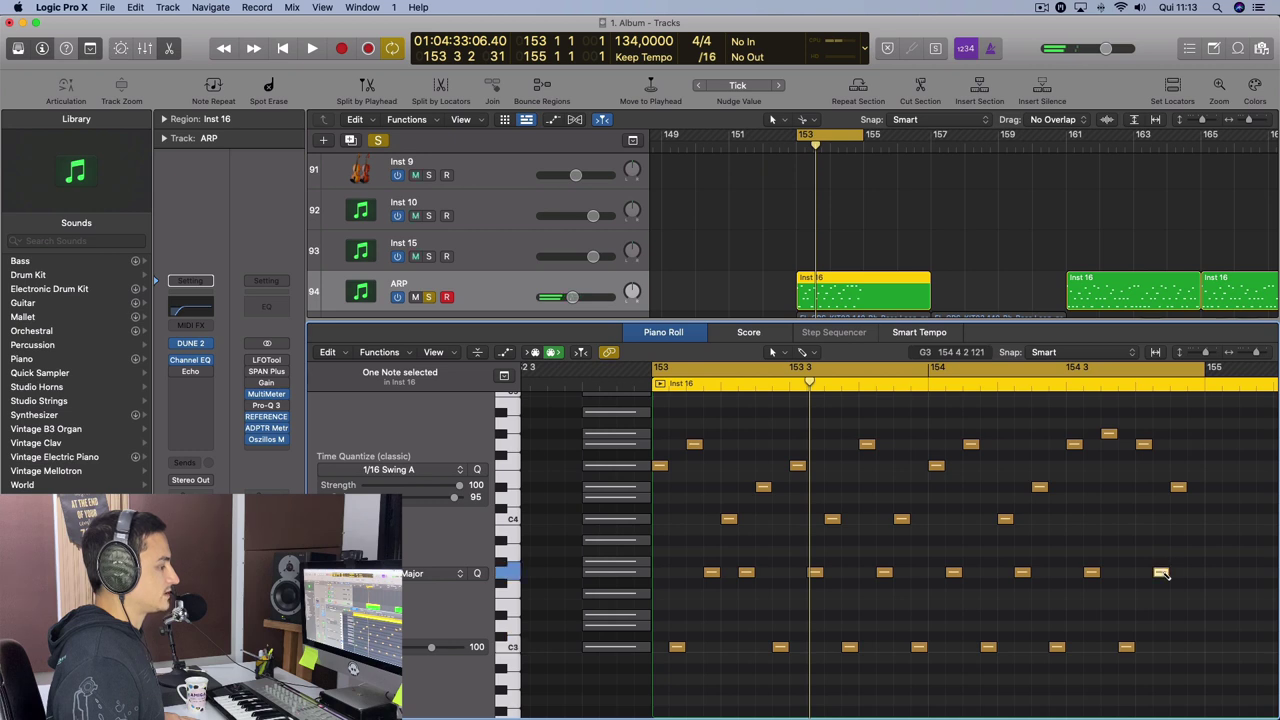
pyautogui.click(1199, 648)
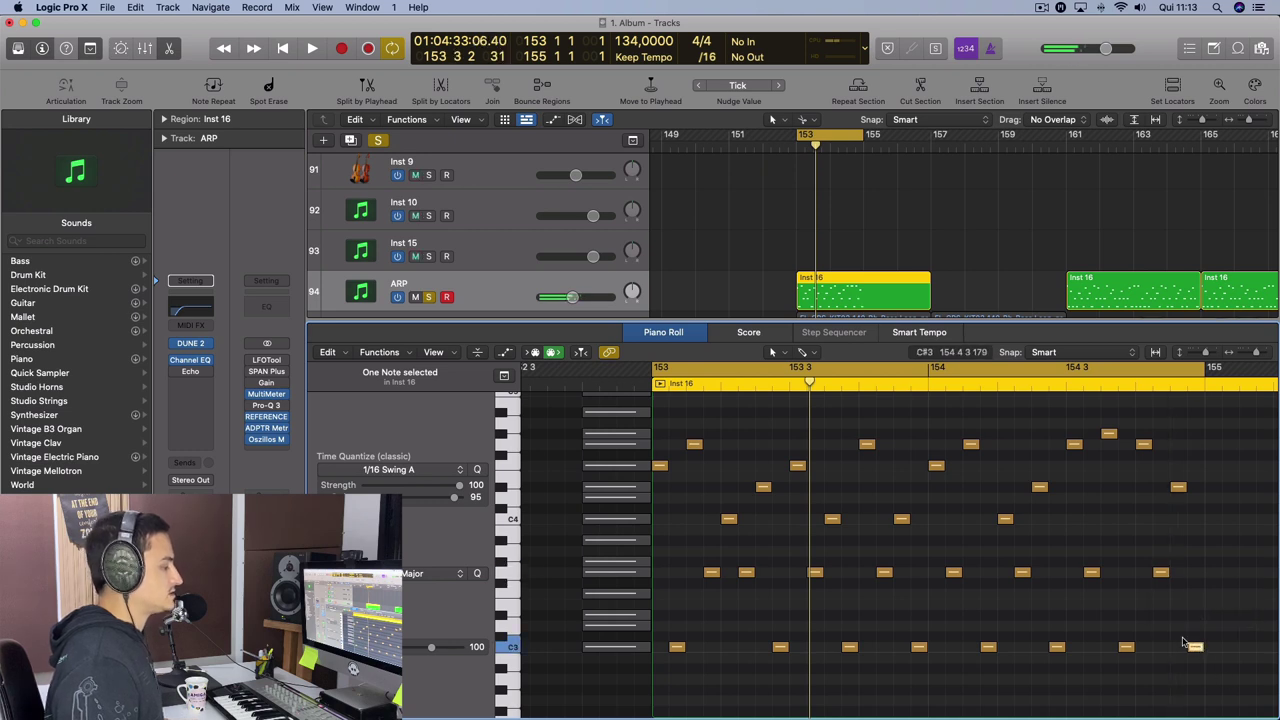
# Play back the loop and solo the BASS track together with the ARP track.
pyautogui.press('space')
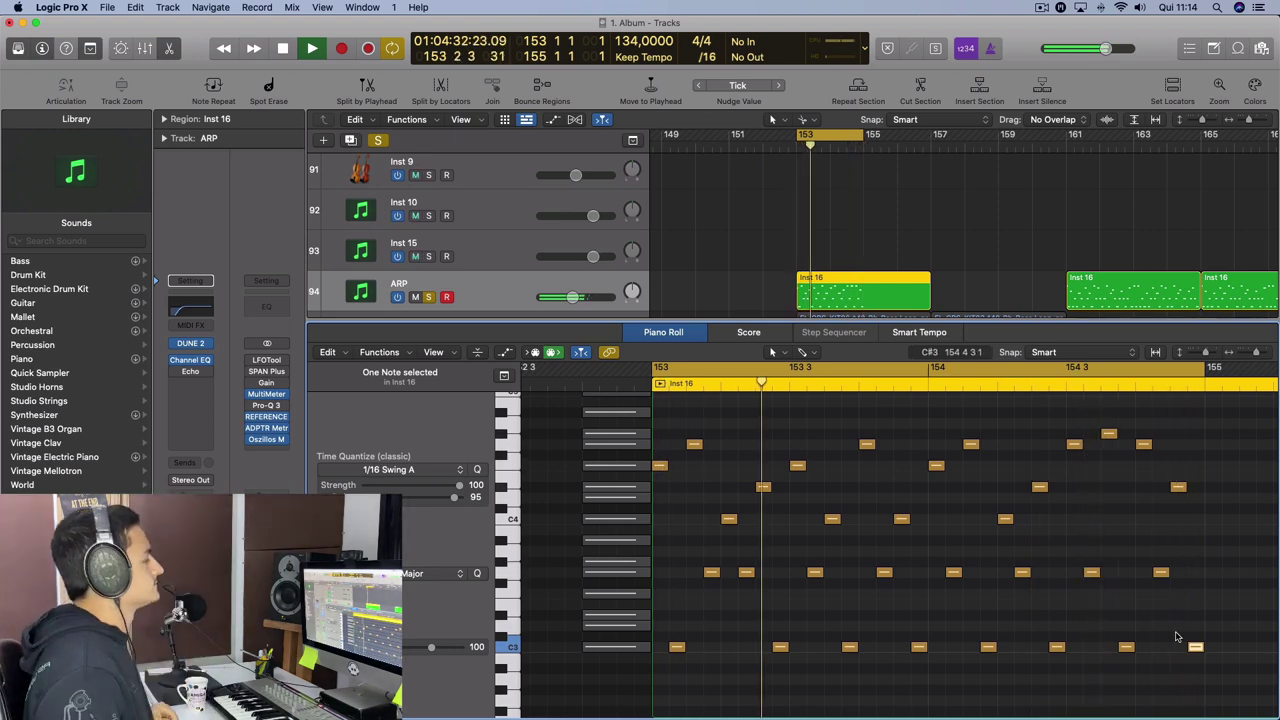
pyautogui.scroll(-3, 423, 270)
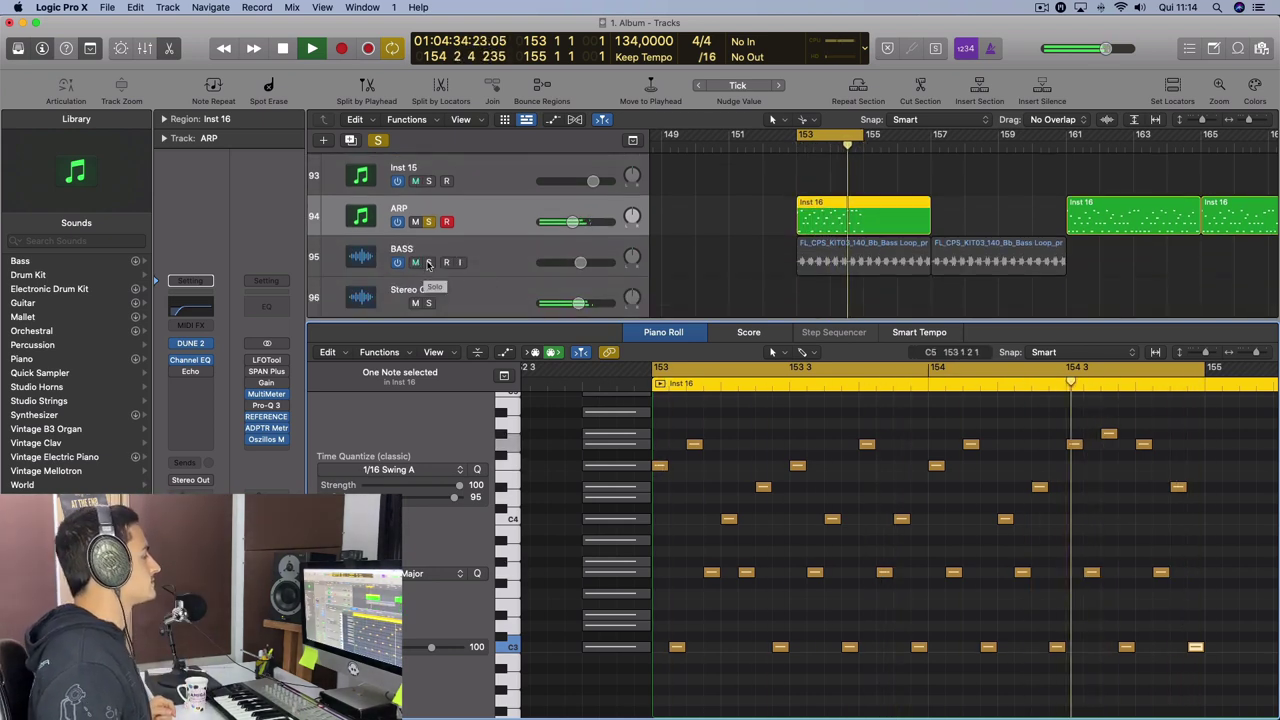
pyautogui.click(428, 262)
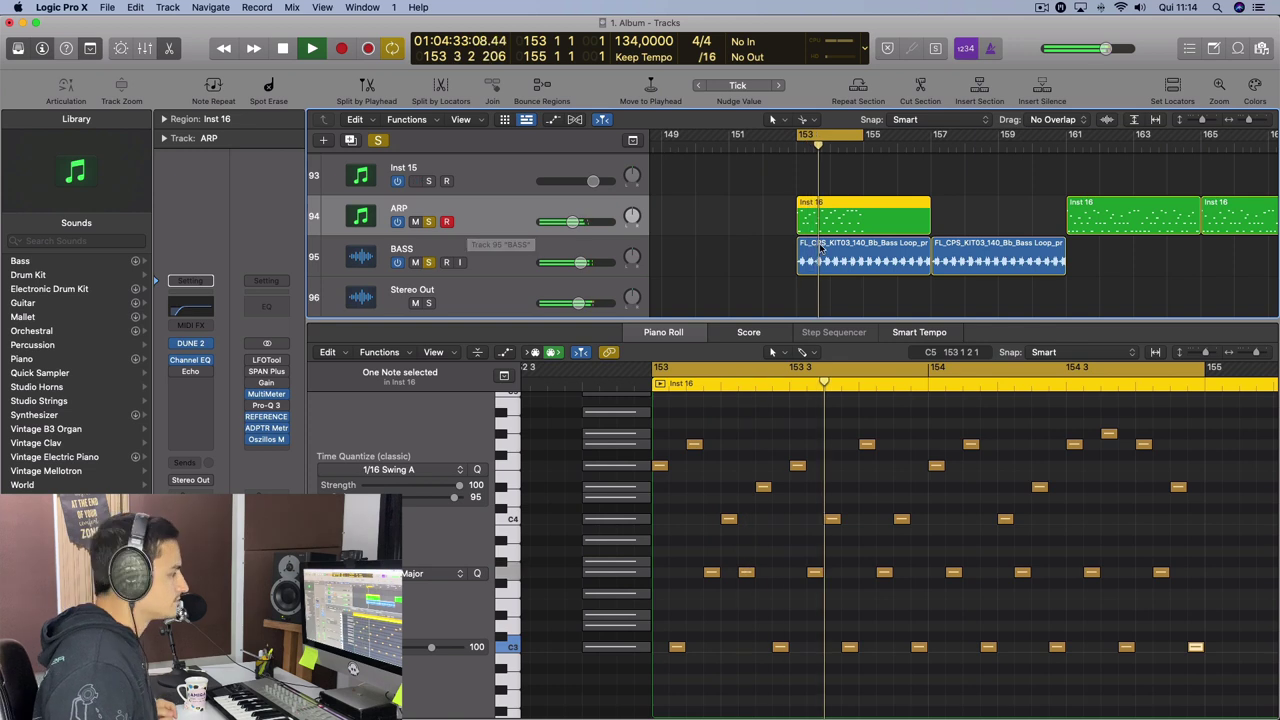
# Shorten the Inst 16 region to two bars with a copy at bar 155, and extend the cycle range to bar 157.
pyautogui.moveTo(929, 232); pyautogui.dragTo(892, 208)
pyautogui.moveTo(862, 136); pyautogui.dragTo(931, 168)
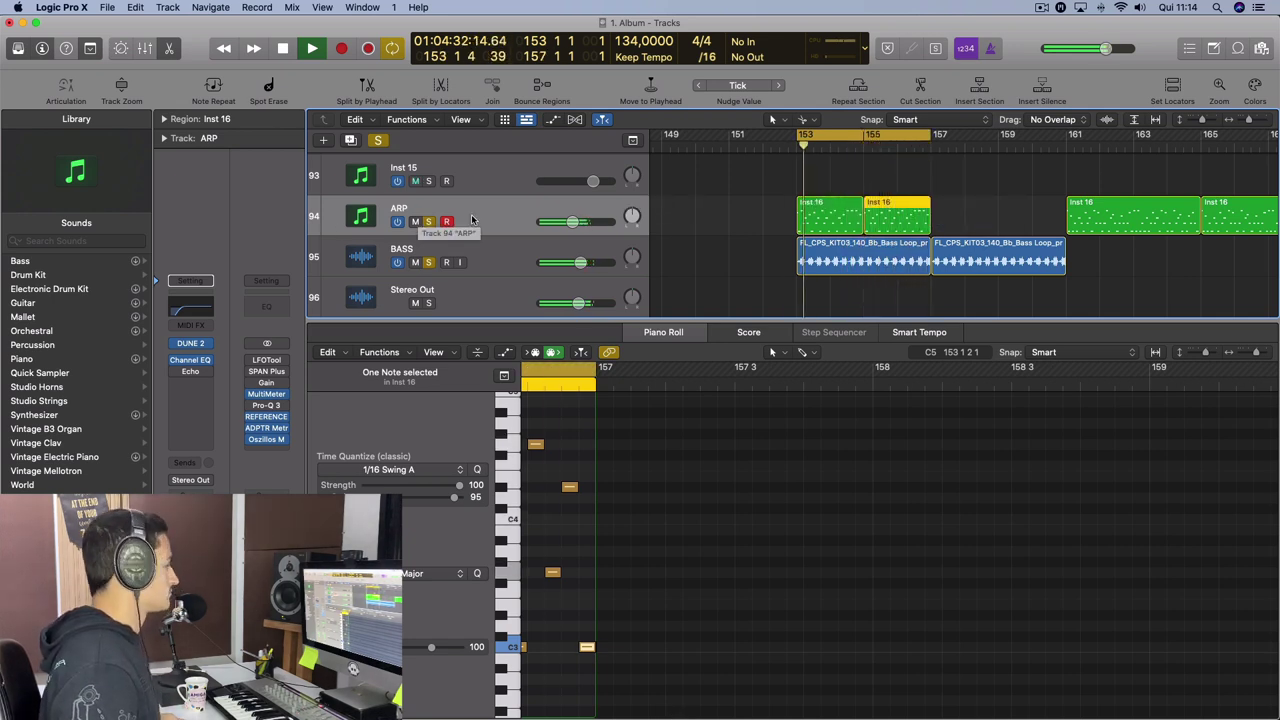
# Open the ARP track's DUNE 2 synth and sweep its filter cutoff while the loop plays.
pyautogui.click(190, 343)
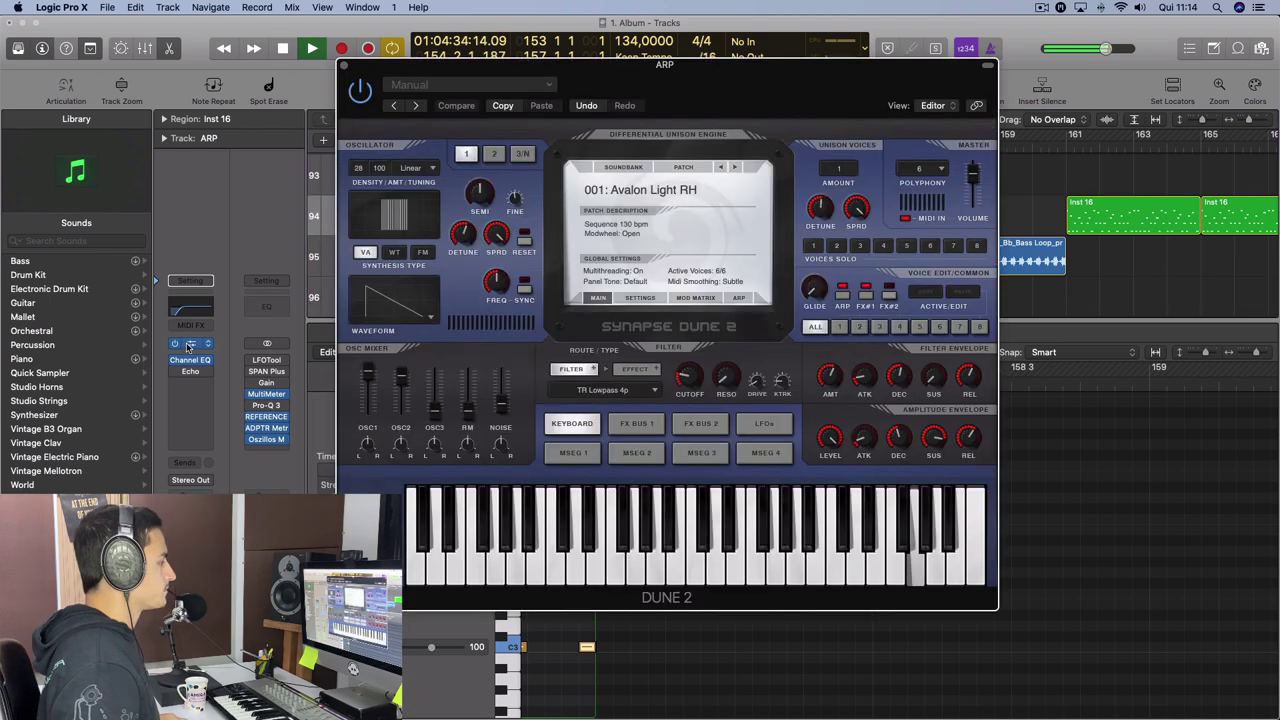
pyautogui.moveTo(688, 375); pyautogui.dragTo(683, 344)
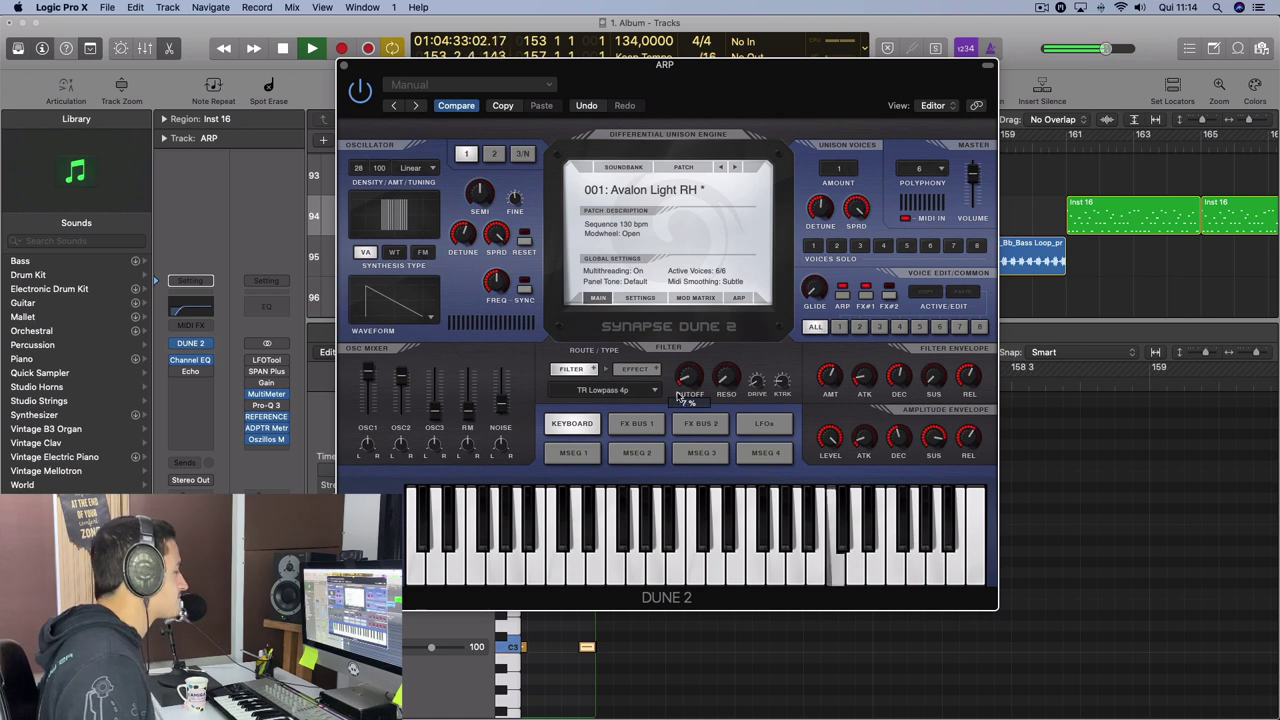
pyautogui.moveTo(678, 390); pyautogui.dragTo(679, 382)
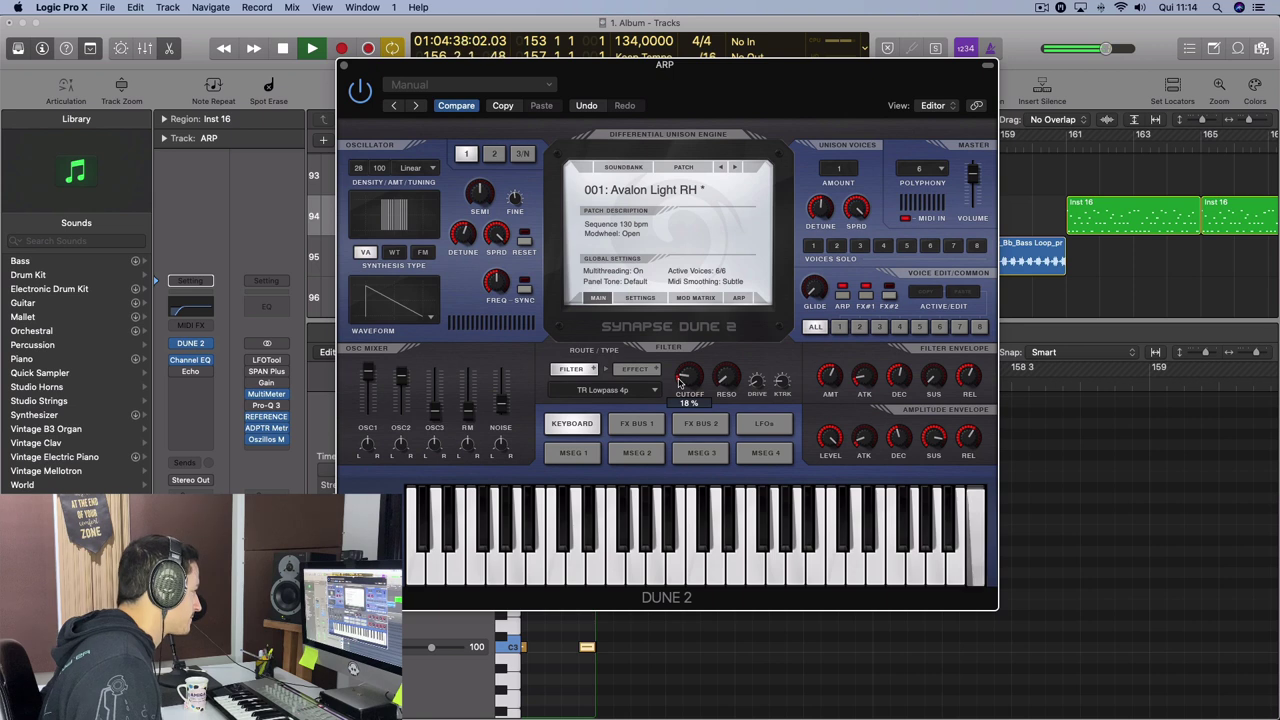
# Enable the ARP track's Echo effect, set its color to 58 and feedback to 46%, and lower its wet level.
pyautogui.keyDown('alt'); pyautogui.click(196, 374); pyautogui.keyUp('alt')
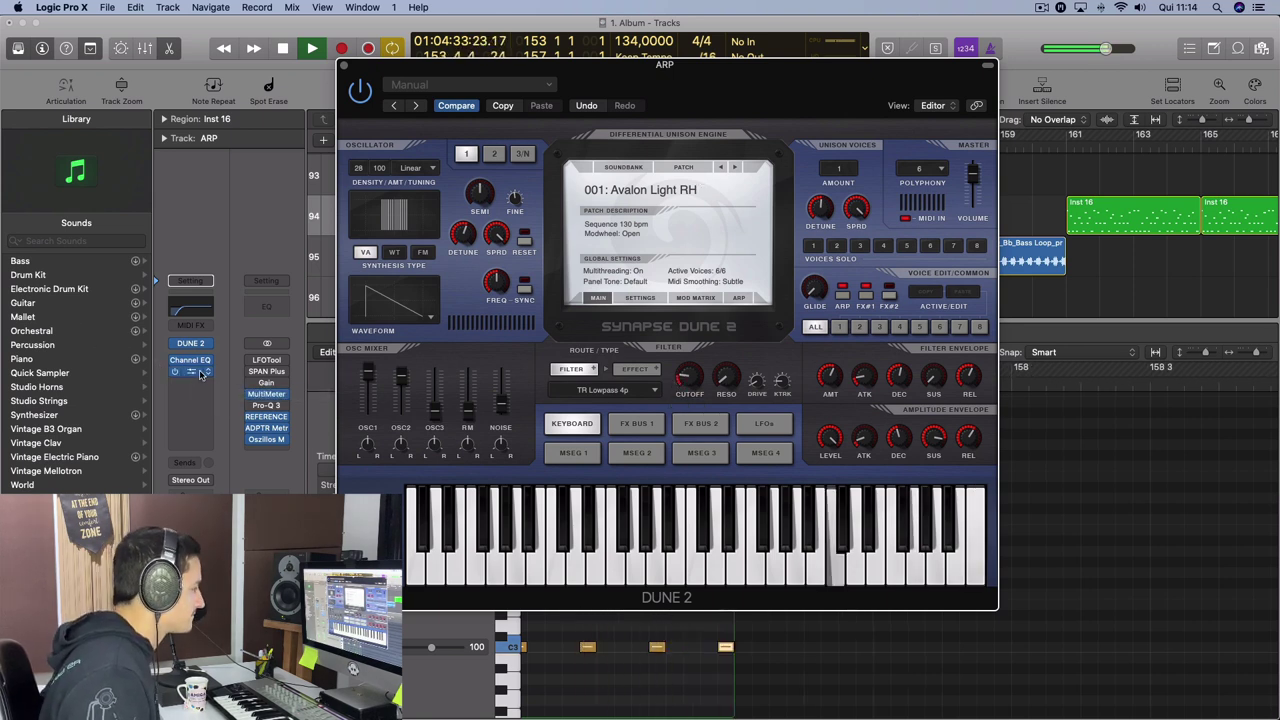
pyautogui.click(191, 372)
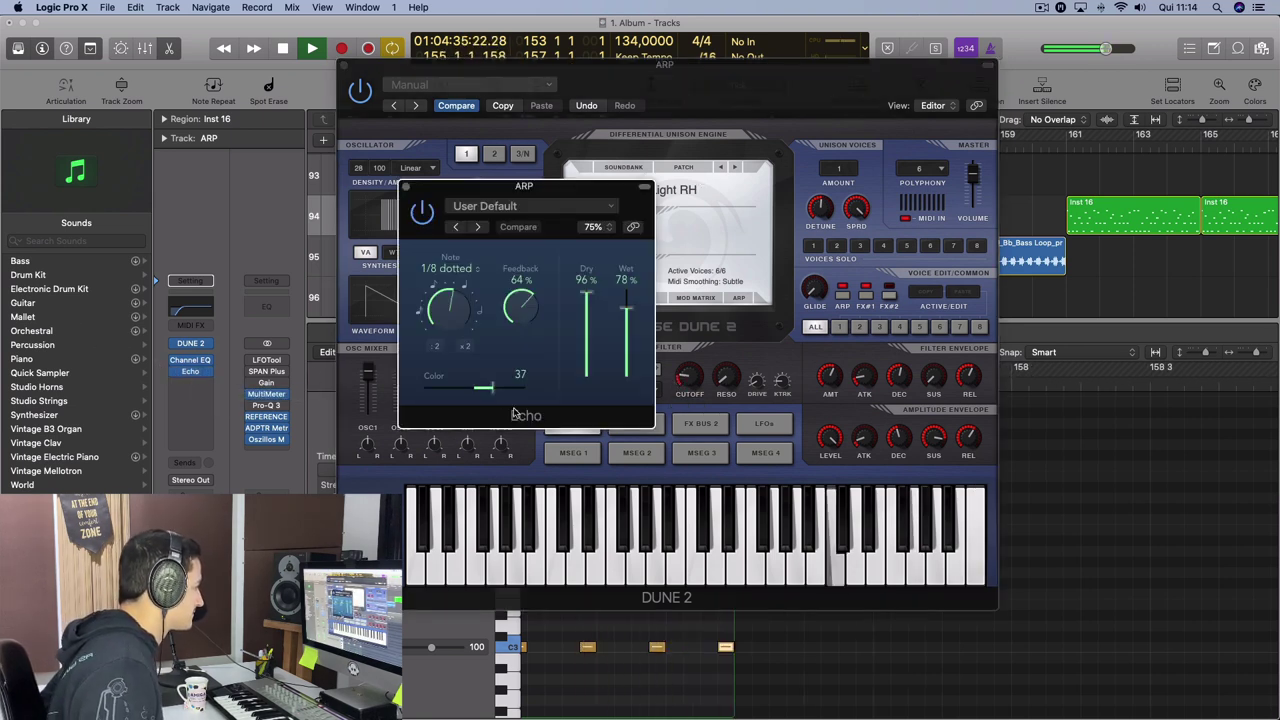
pyautogui.moveTo(507, 388); pyautogui.dragTo(504, 388)
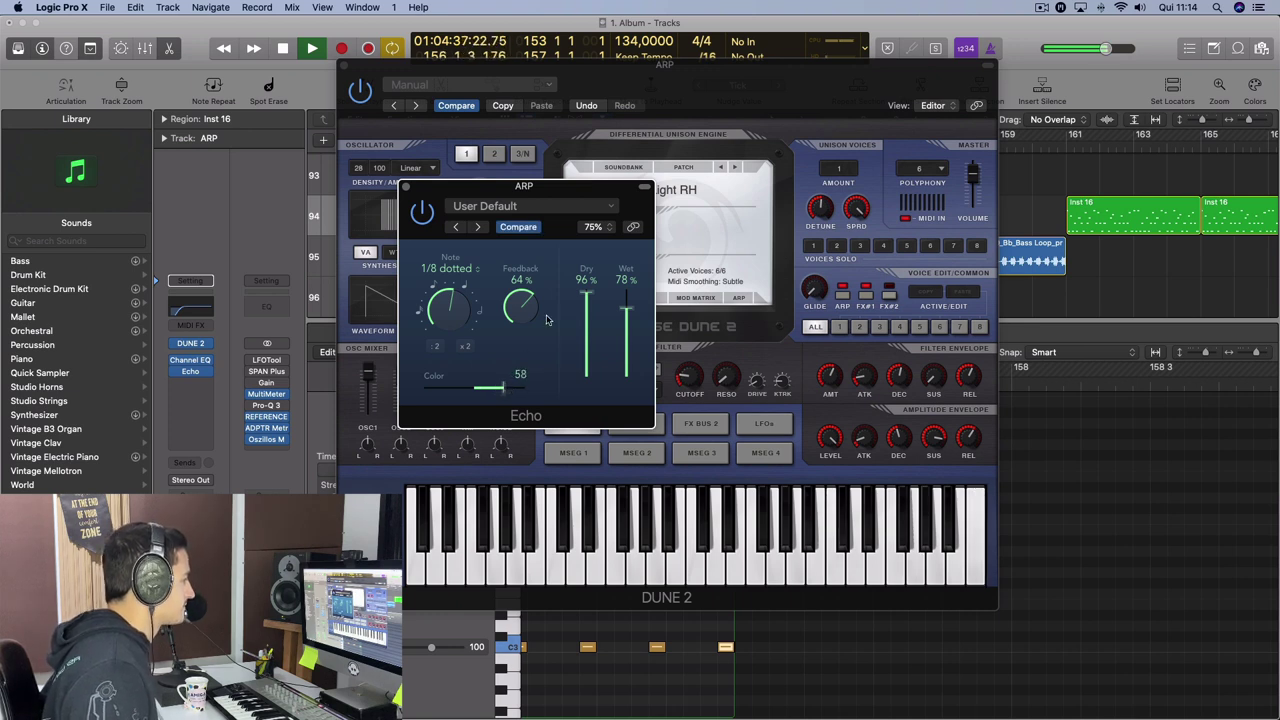
pyautogui.moveTo(523, 311); pyautogui.dragTo(525, 338)
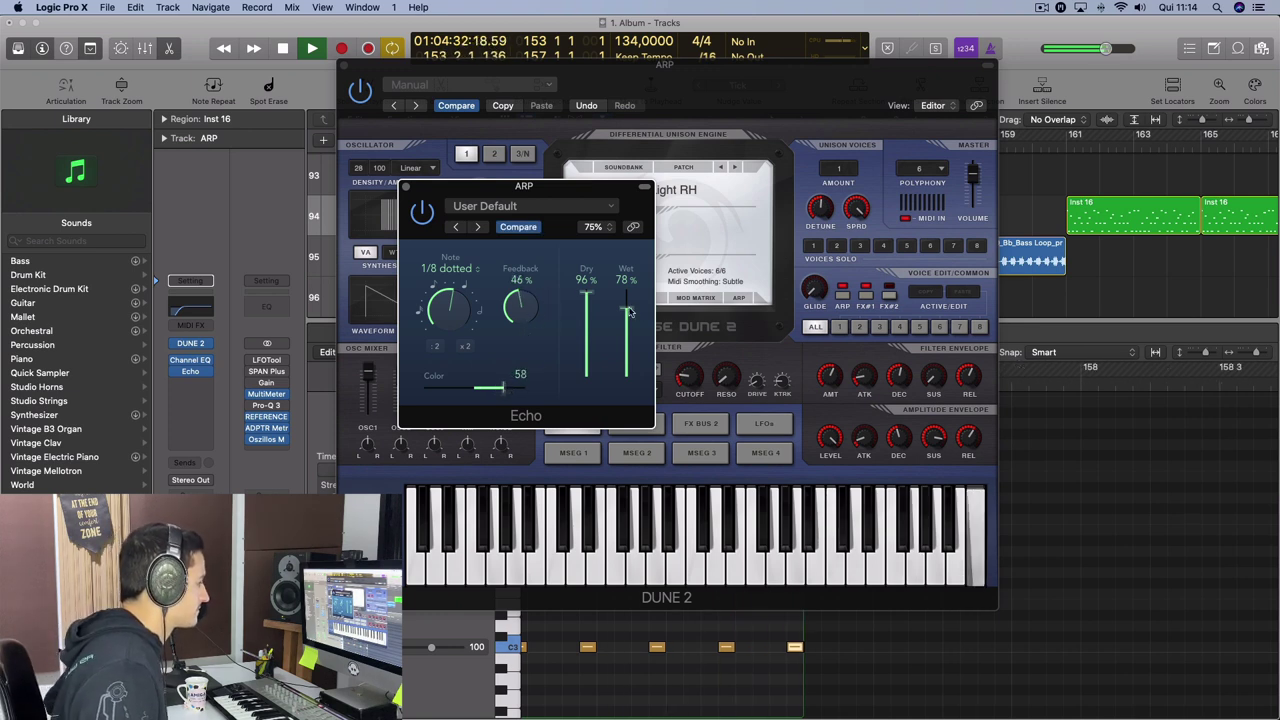
pyautogui.moveTo(627, 308); pyautogui.dragTo(627, 326)
# Return to the DUNE 2 synth and sweep the filter cutoff up and down over the playing loop.
pyautogui.click(731, 373)
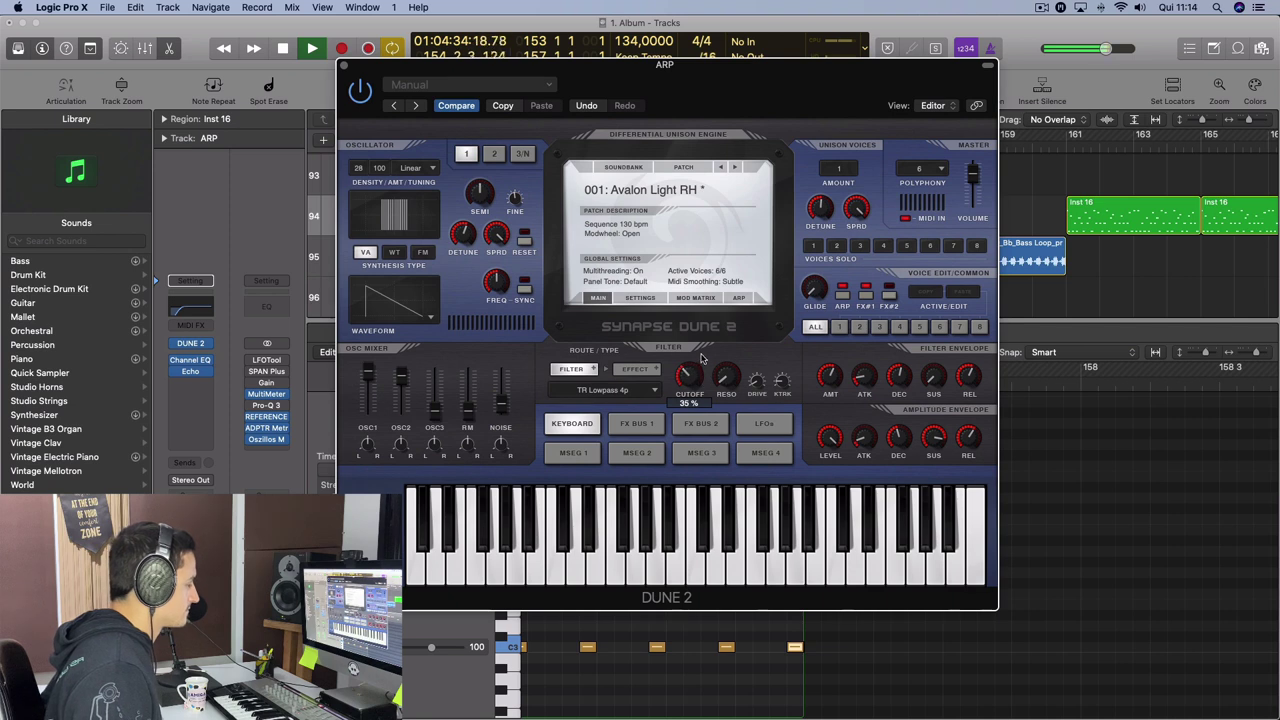
pyautogui.moveTo(701, 366); pyautogui.dragTo(712, 288)
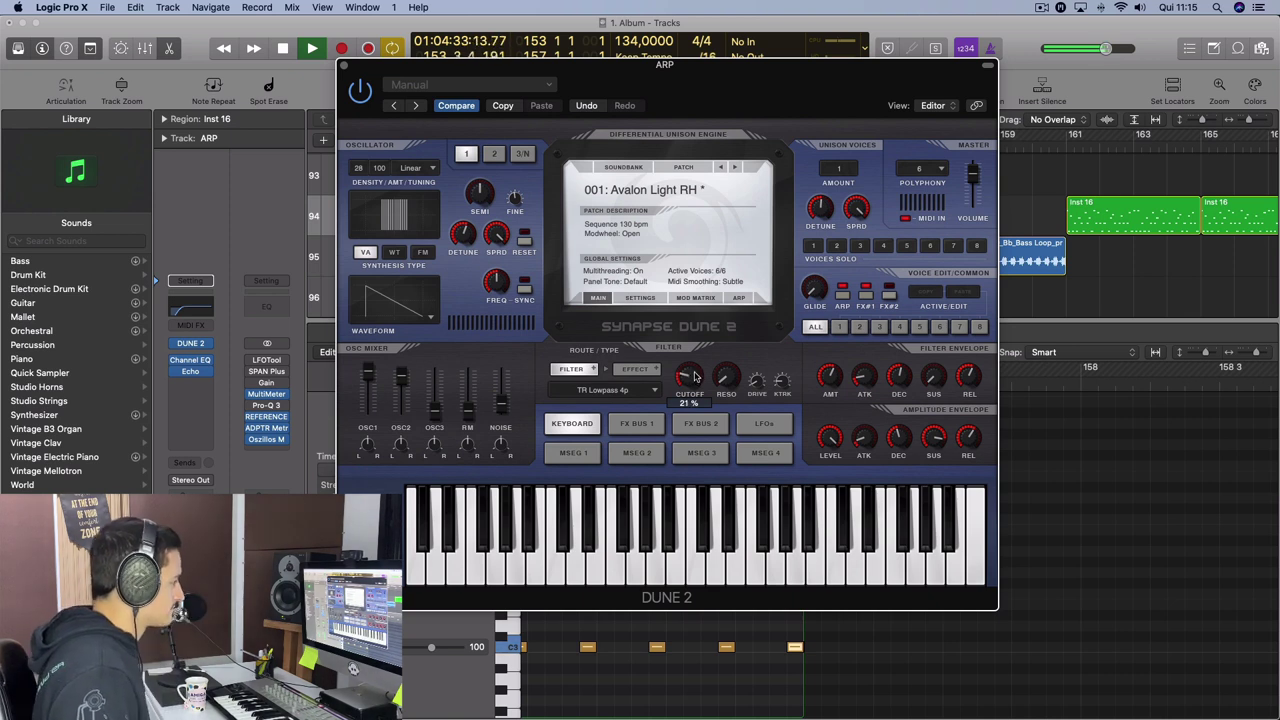
pyautogui.moveTo(697, 378); pyautogui.dragTo(696, 361)
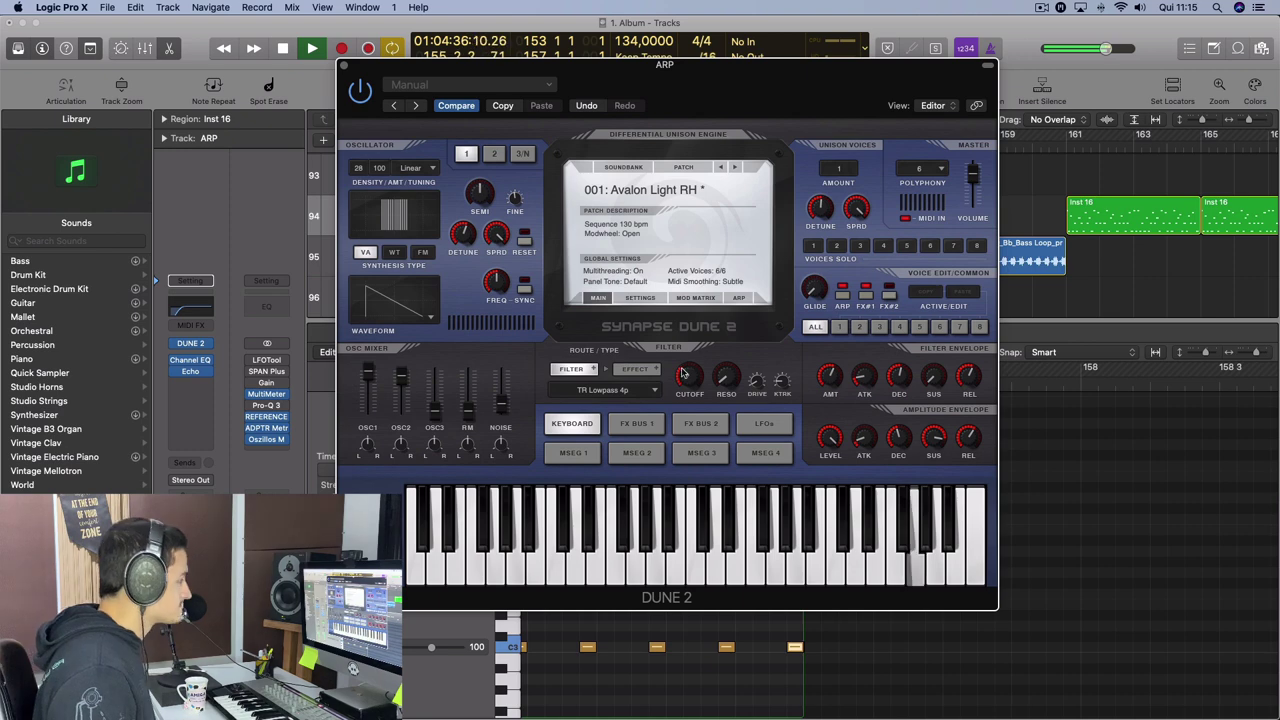
# Stop playback, move the Inst 16 region from bar 161 to bar 157, and shift the cycle range to bars 157–161.
pyautogui.moveTo(664, 64); pyautogui.dragTo(341, 78)
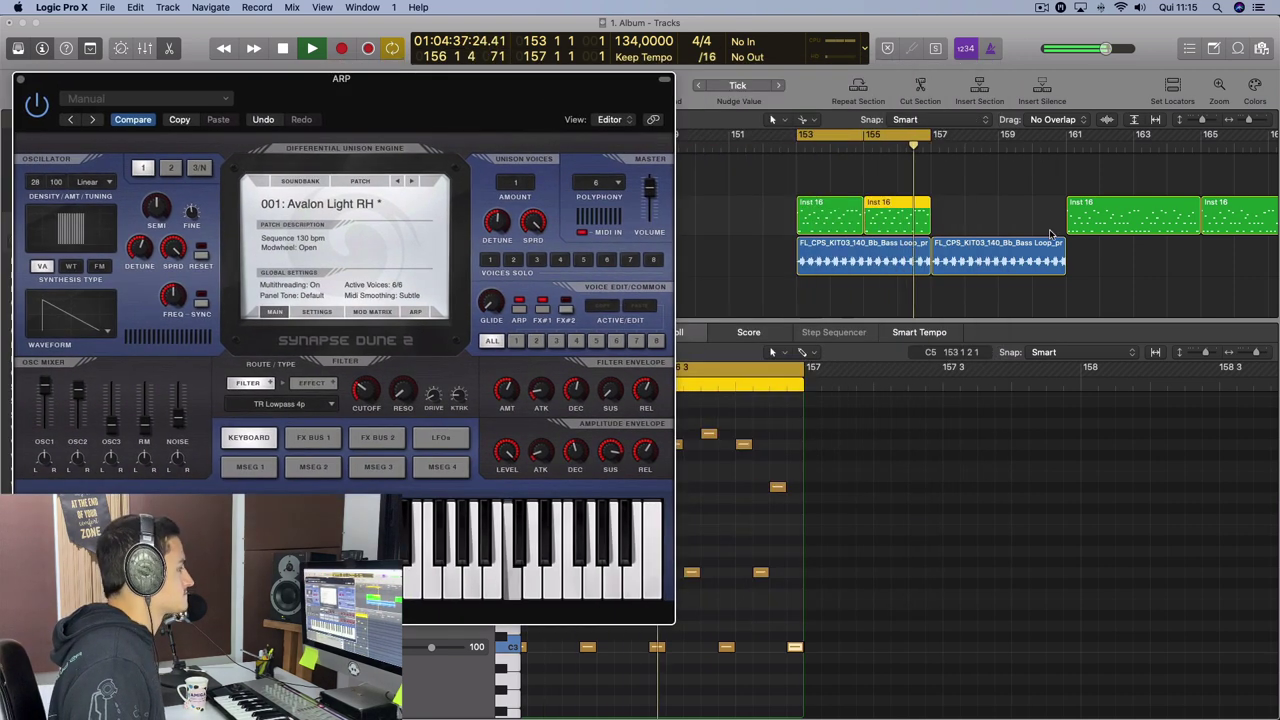
pyautogui.press('space')
pyautogui.moveTo(1087, 207); pyautogui.dragTo(955, 207)
pyautogui.moveTo(886, 140); pyautogui.dragTo(1020, 147)
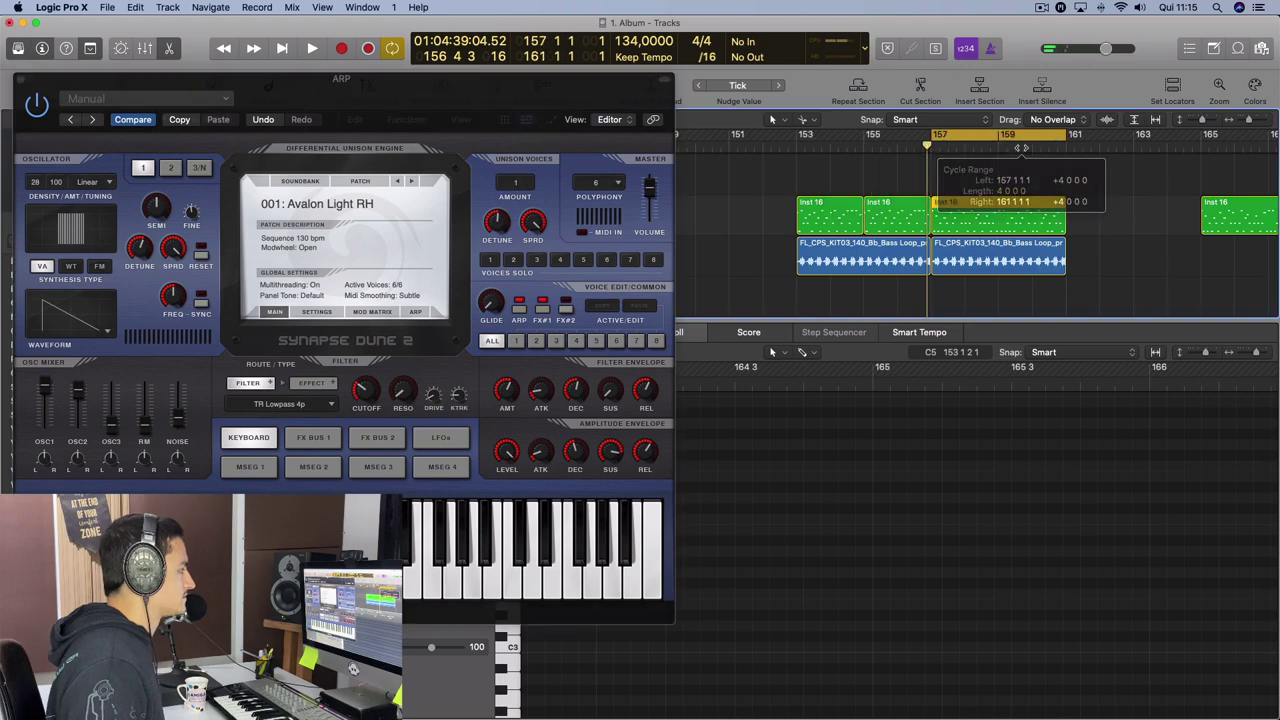
# Play the new cycle range while adjusting the DUNE 2 filter cutoff to 28%, and stop playback.
pyautogui.press('space')
pyautogui.moveTo(571, 99); pyautogui.dragTo(1094, 118)
pyautogui.moveTo(793, 413)
pyautogui.mouseDown()
pyautogui.moveTo(797, 370)
pyautogui.moveTo(772, 418)
pyautogui.mouseUp()
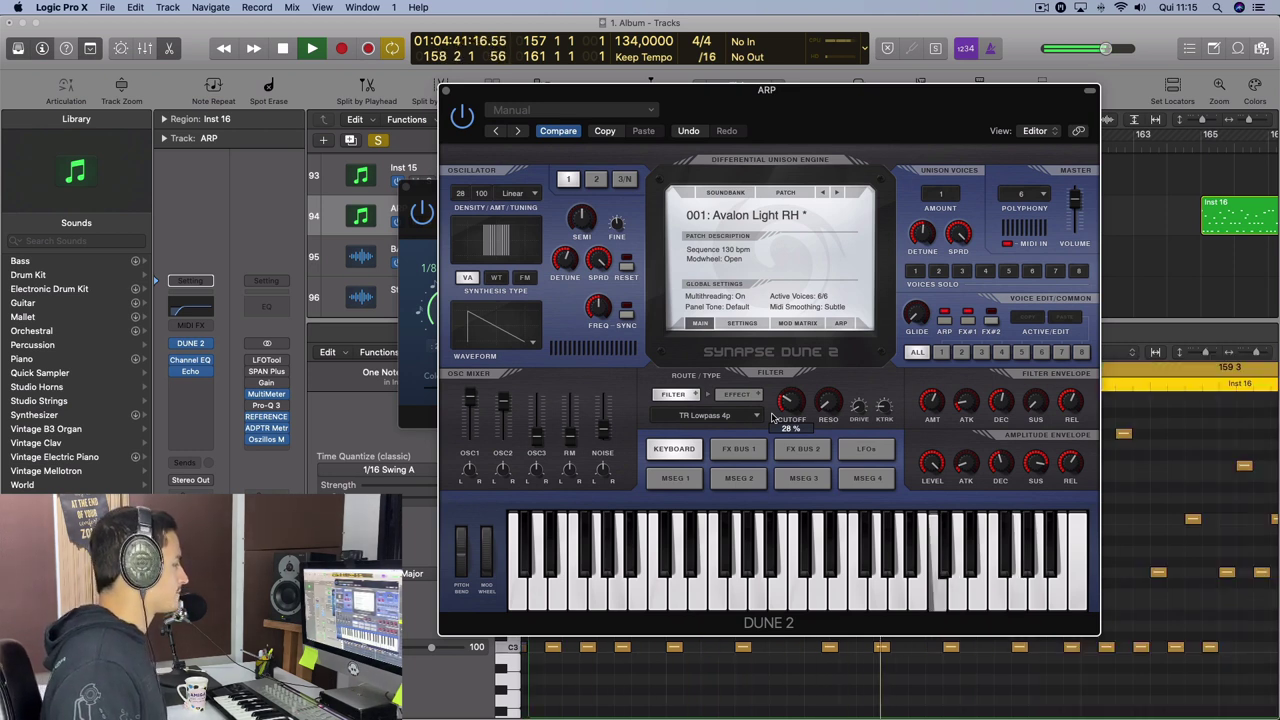
pyautogui.press('space')
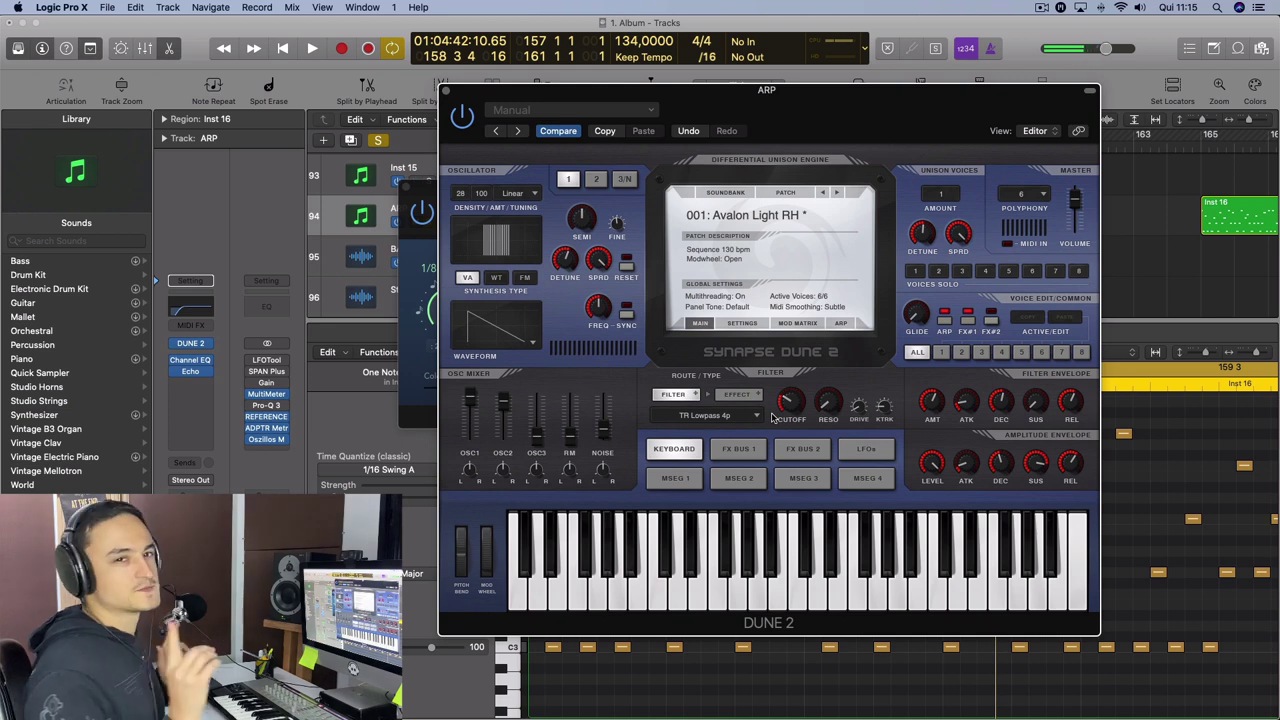